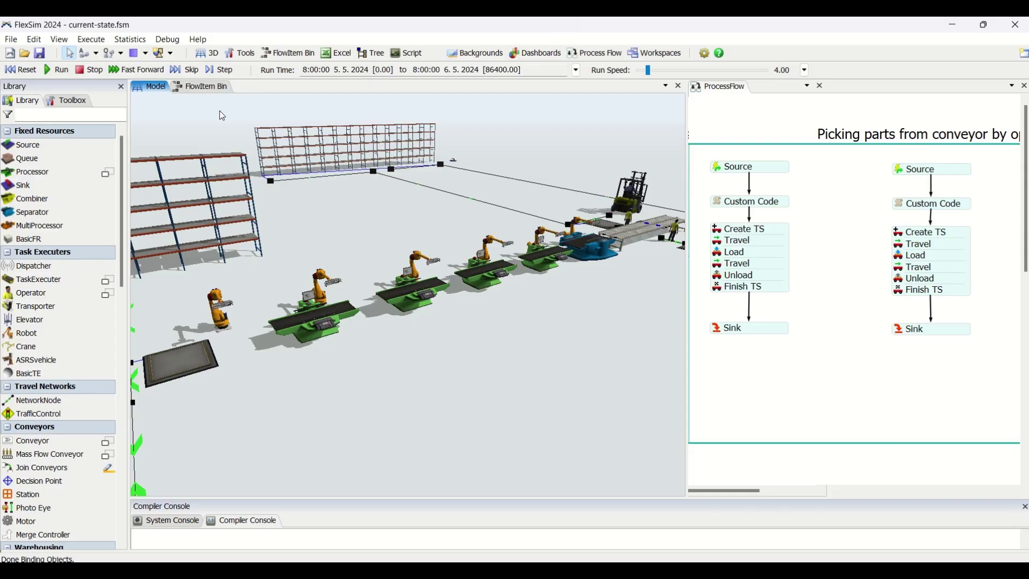
- Run the simulation and pan the 3D view across the rack and robot line
{"action": "left_click", "coordinate": [51, 71]}
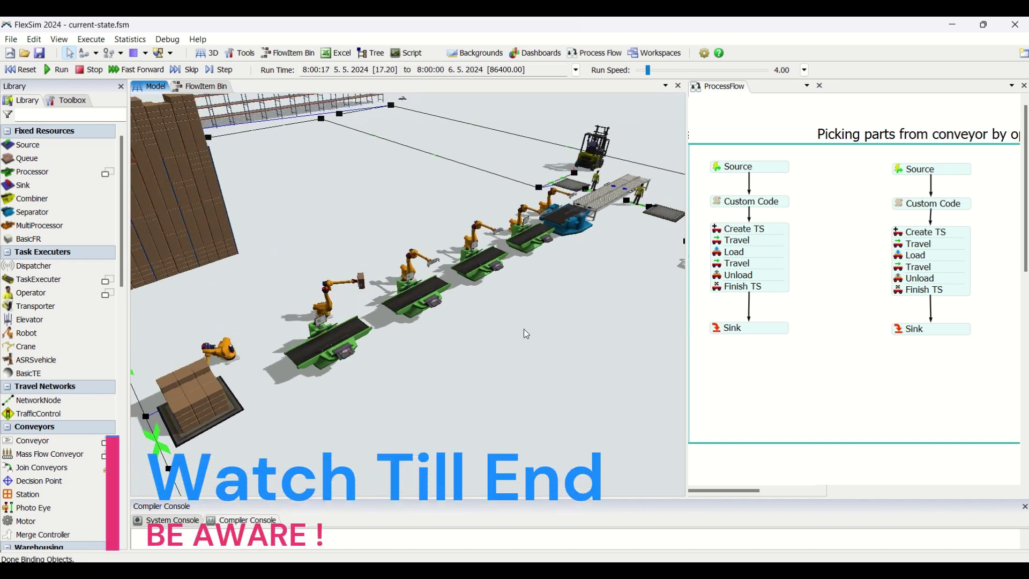
{"action": "left_click_drag", "start_coordinate": [555, 328], "coordinate": [535, 335]}
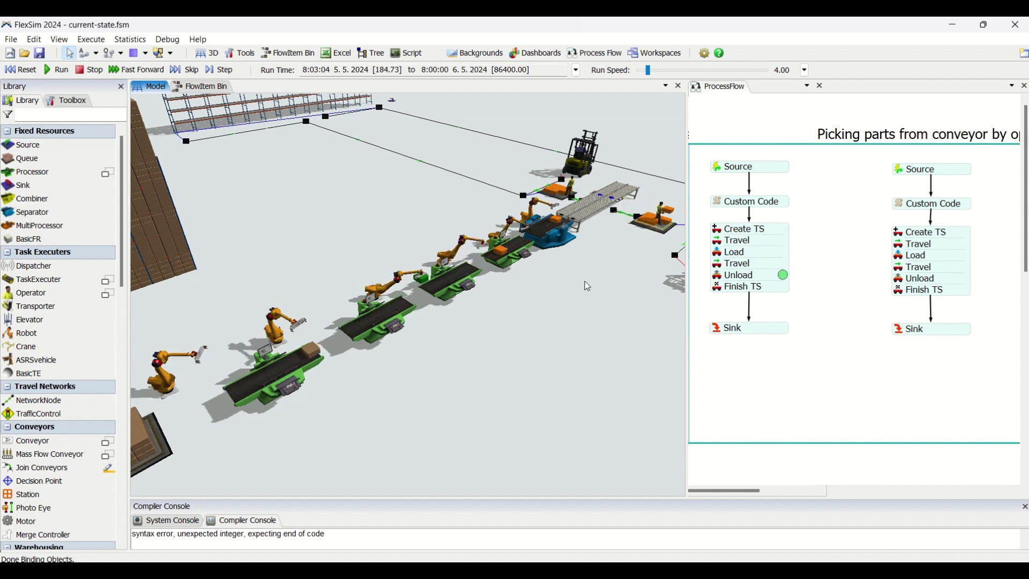
{"action": "left_click_drag", "start_coordinate": [310, 426], "coordinate": [523, 266]}
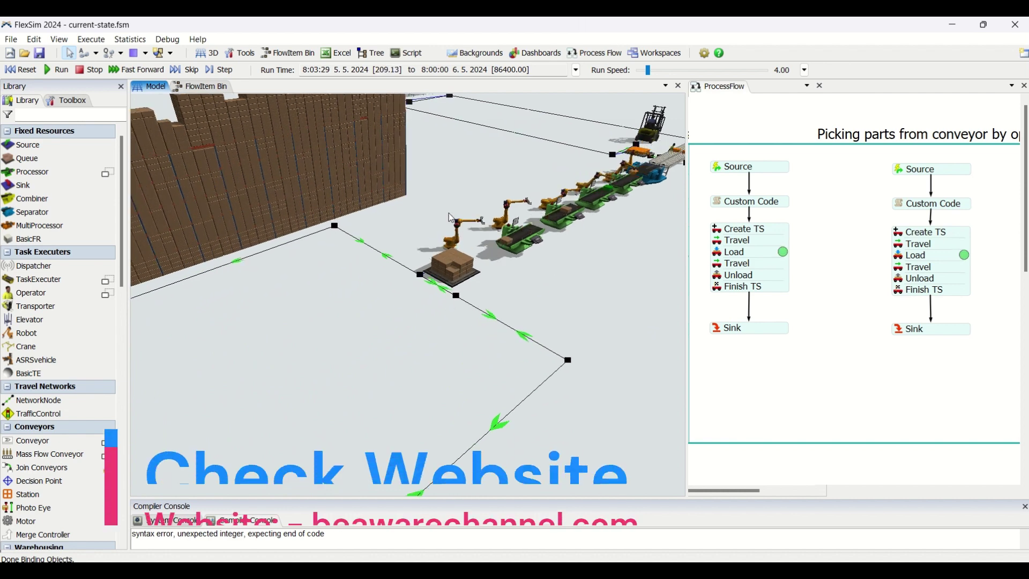
{"action": "left_click_drag", "start_coordinate": [538, 315], "coordinate": [288, 382]}
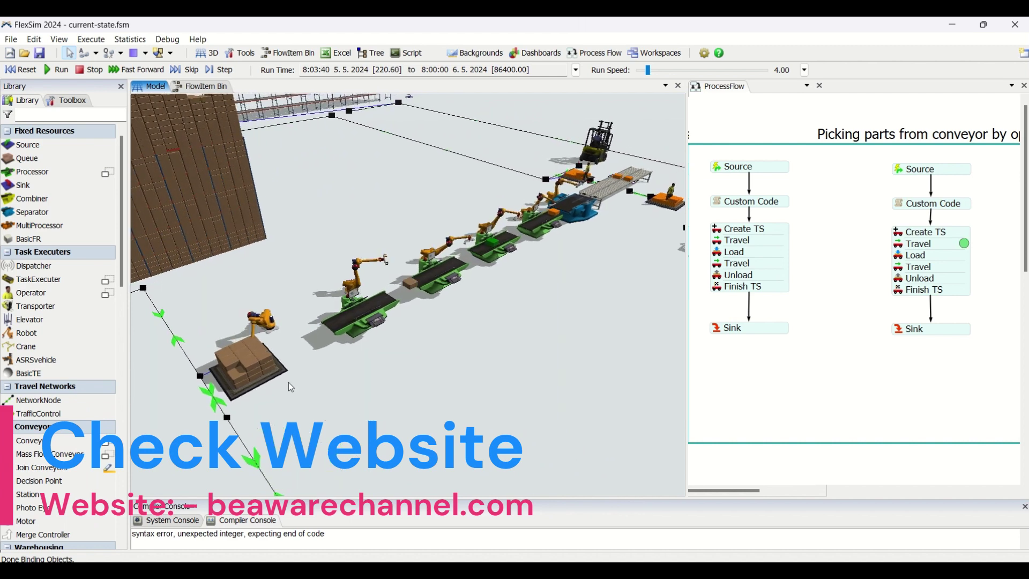
{"action": "left_click", "coordinate": [389, 312]}
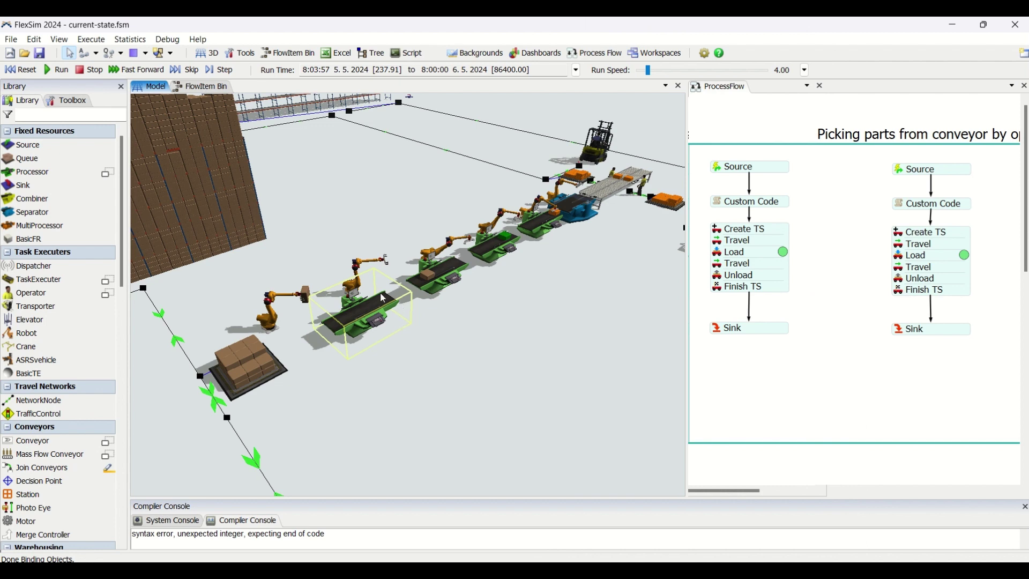
{"action": "left_click_drag", "start_coordinate": [480, 321], "coordinate": [415, 395]}
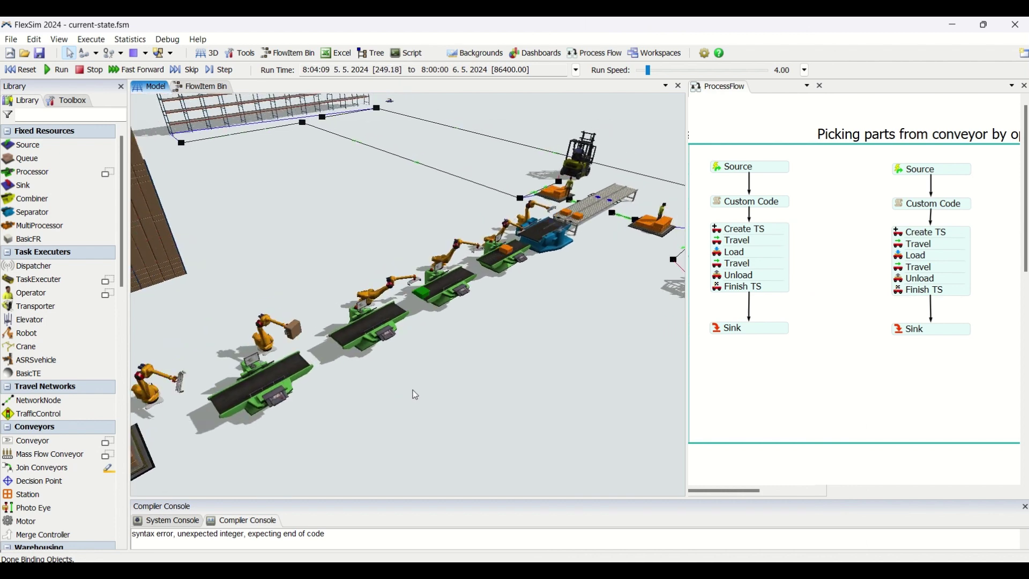
{"action": "left_click", "coordinate": [363, 339]}
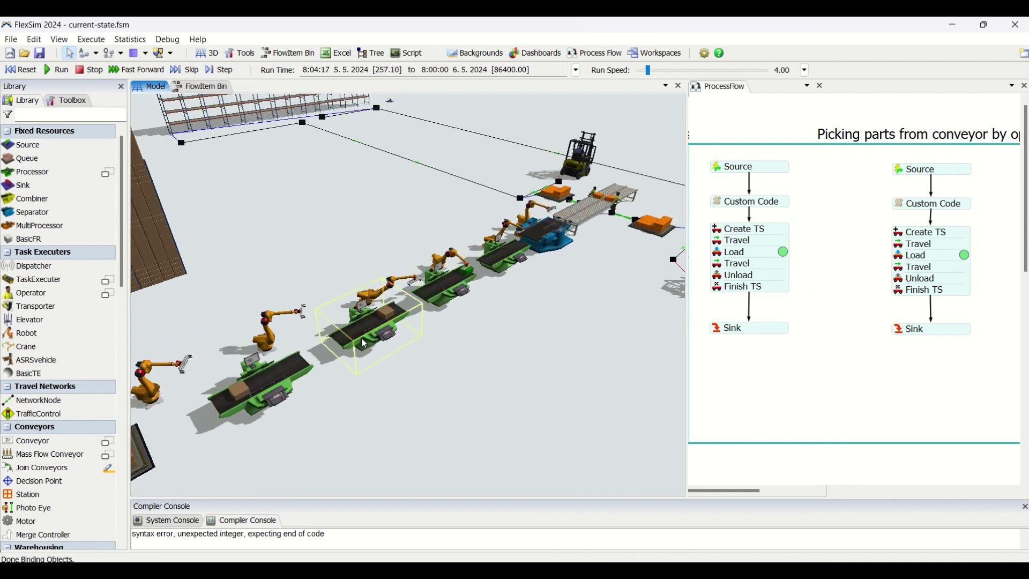
{"action": "right_click_drag", "start_coordinate": [517, 327], "coordinate": [342, 340]}
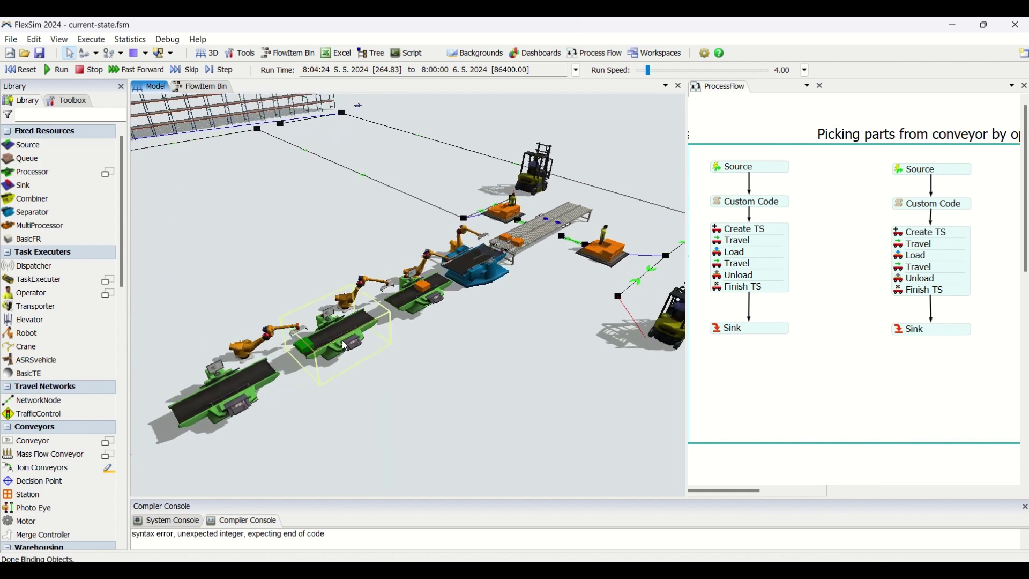
{"action": "right_click_drag", "start_coordinate": [484, 331], "coordinate": [362, 347]}
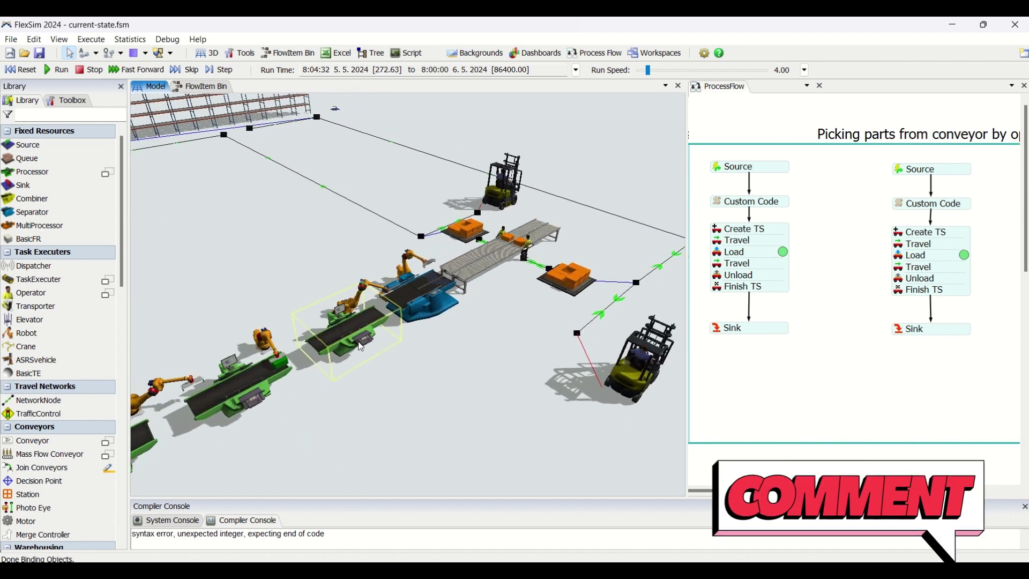
{"action": "left_click", "coordinate": [262, 396]}
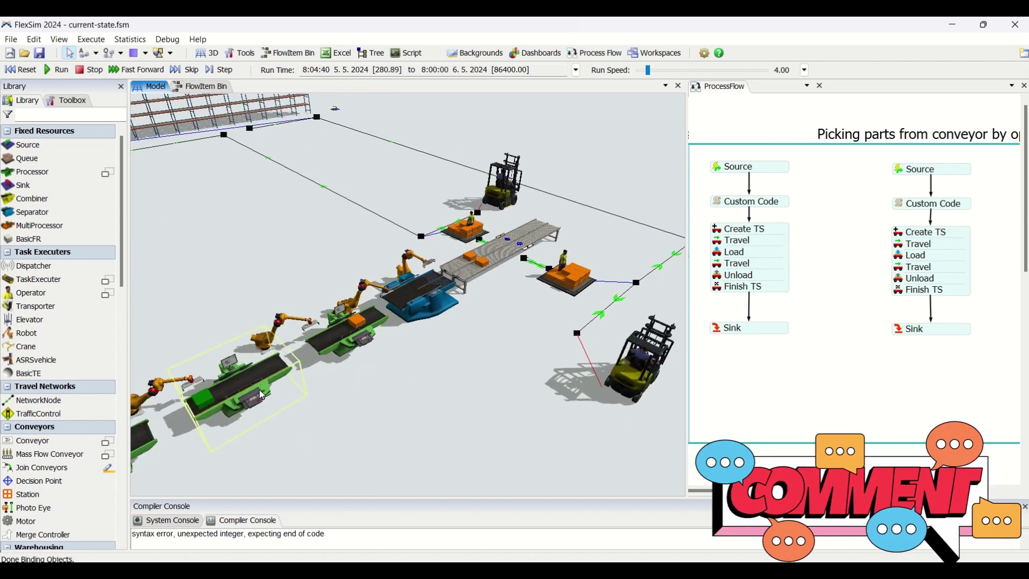
{"action": "left_click", "coordinate": [288, 396]}
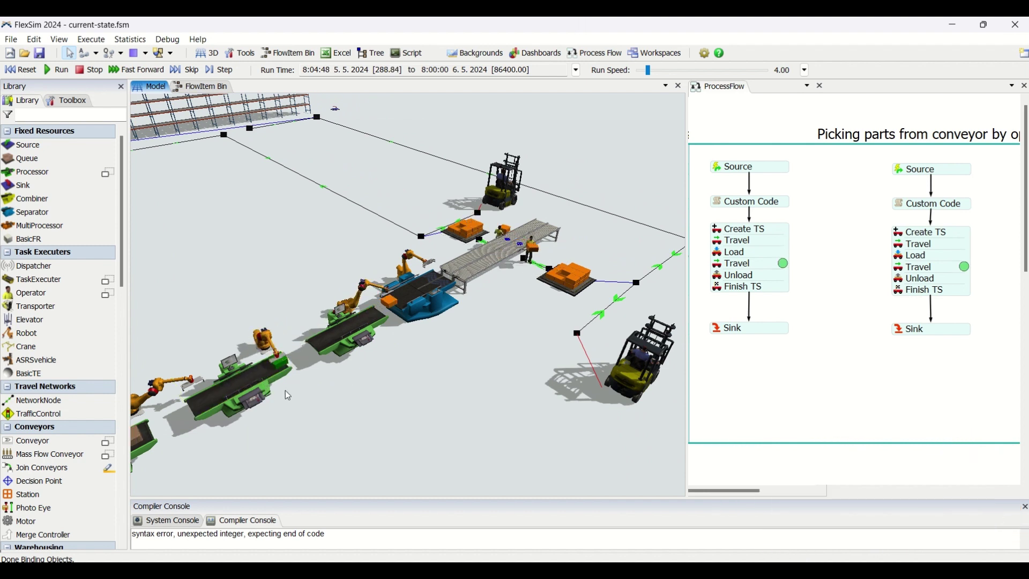
{"action": "left_click", "coordinate": [309, 343]}
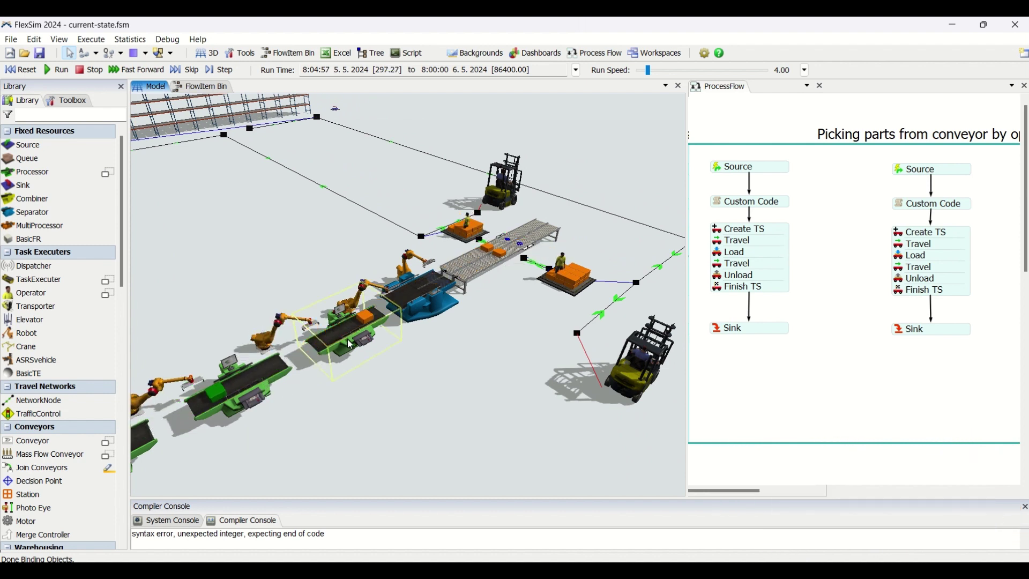
{"action": "left_click", "coordinate": [433, 294]}
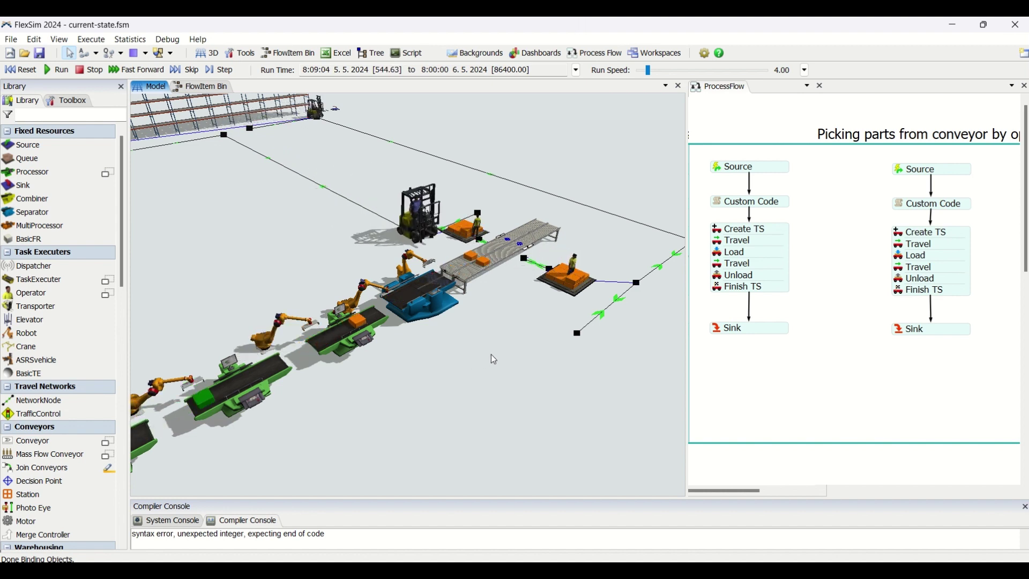
{"action": "left_click", "coordinate": [429, 285]}
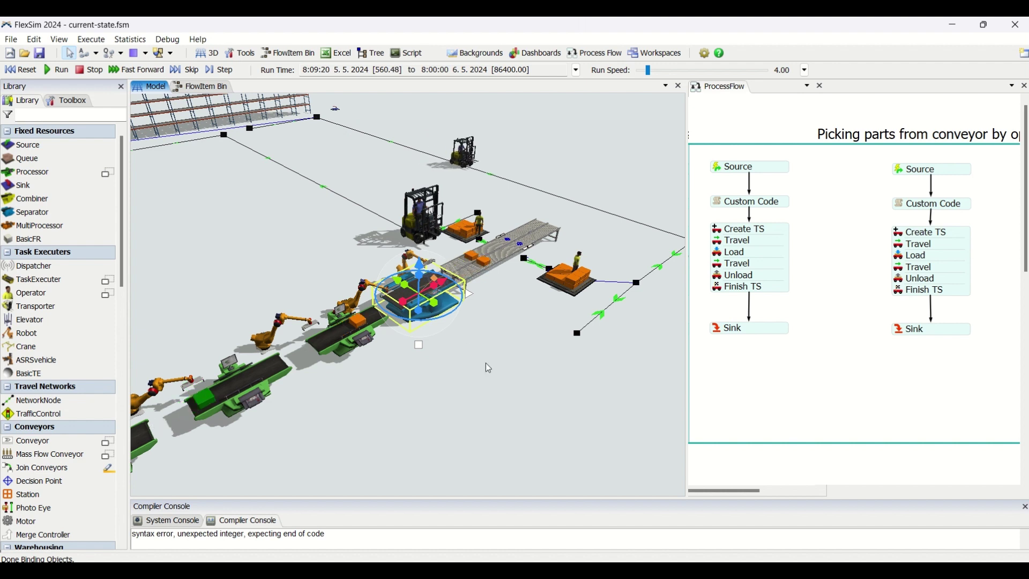
- Select the rotary separator and open its Properties window
{"action": "left_click", "coordinate": [266, 158]}
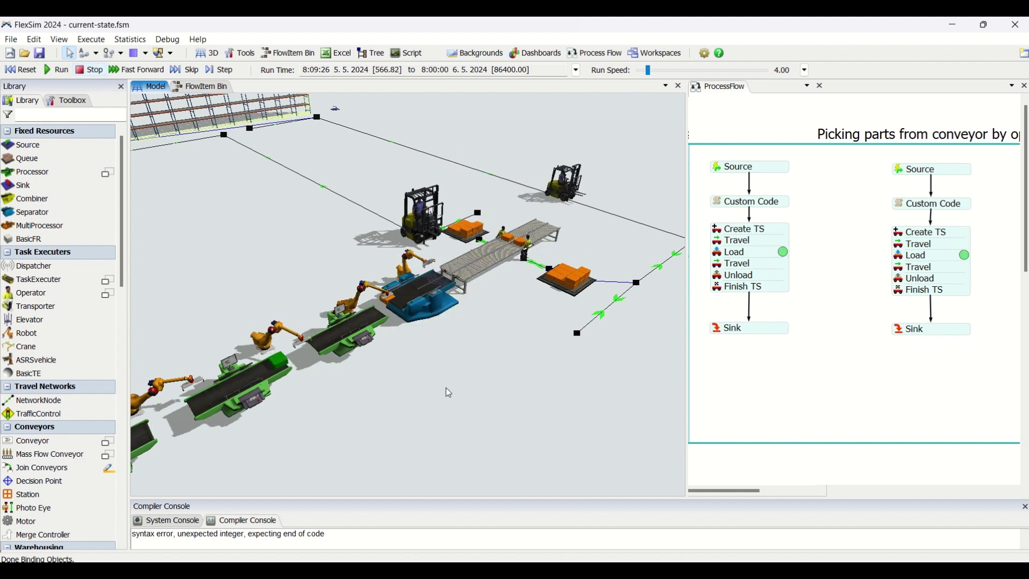
{"action": "left_click", "coordinate": [418, 291]}
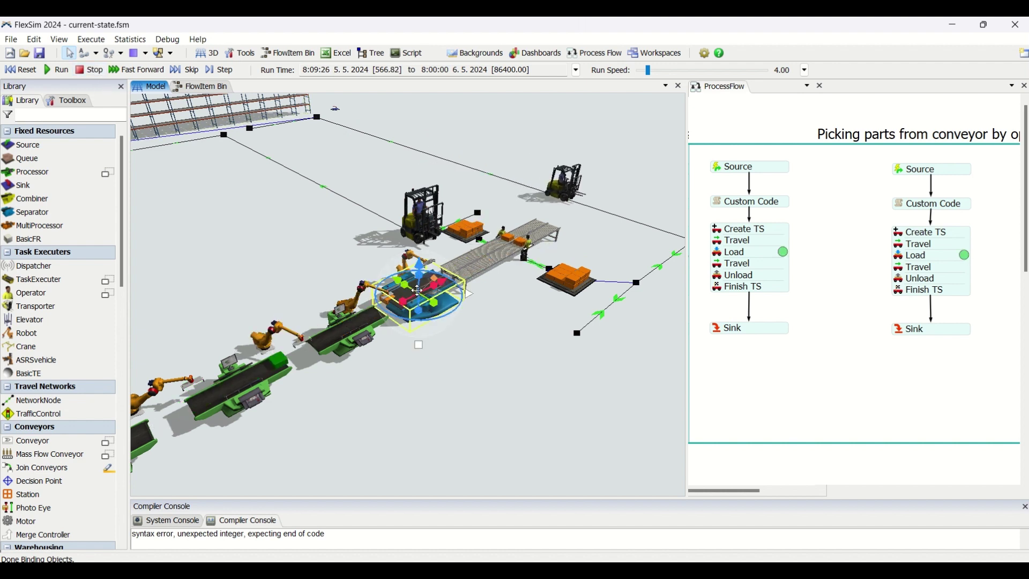
{"action": "double_click", "coordinate": [510, 376]}
{"action": "key", "text": "Escape"}
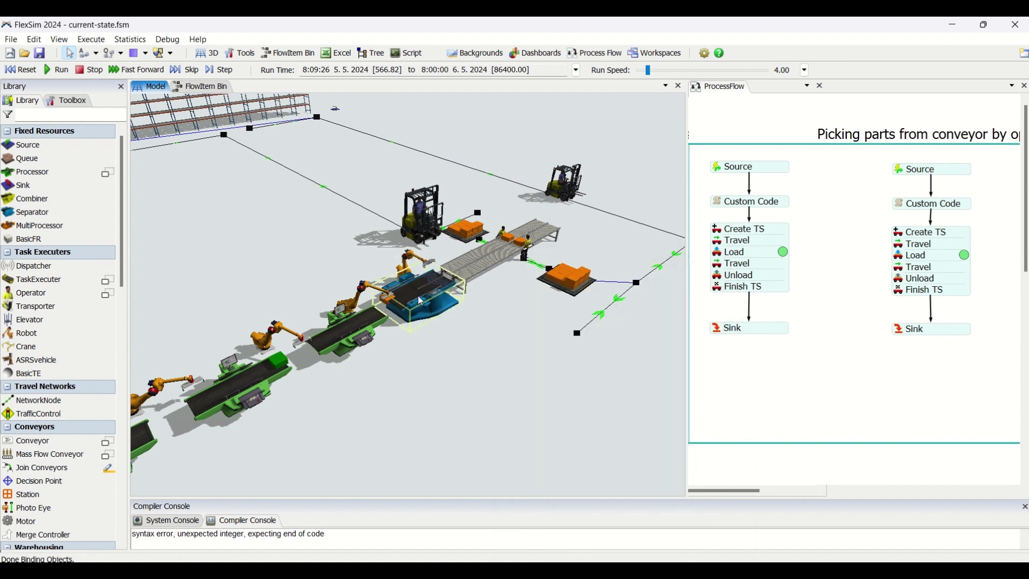
{"action": "left_click", "coordinate": [420, 300]}
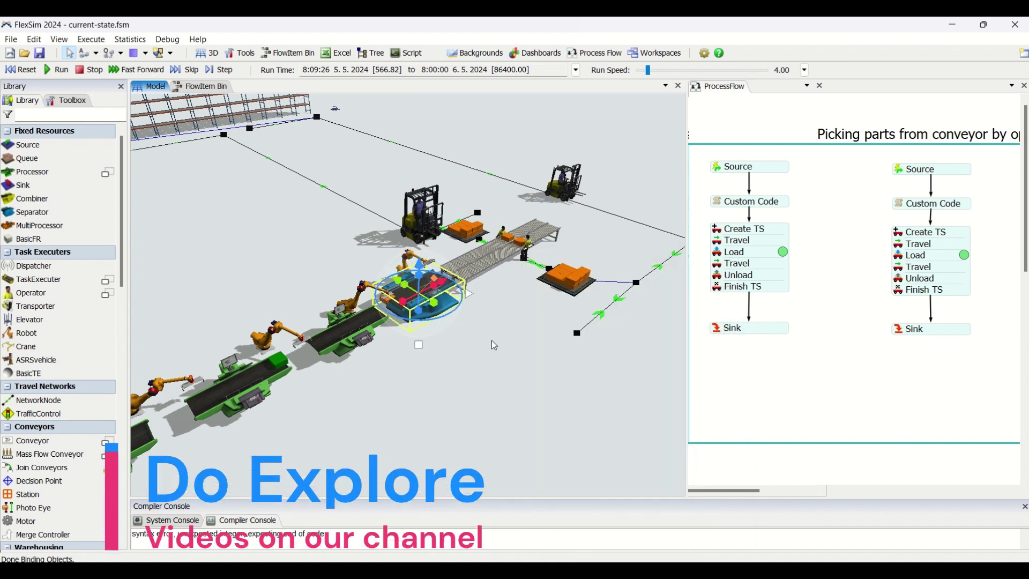
{"action": "double_click", "coordinate": [421, 289]}
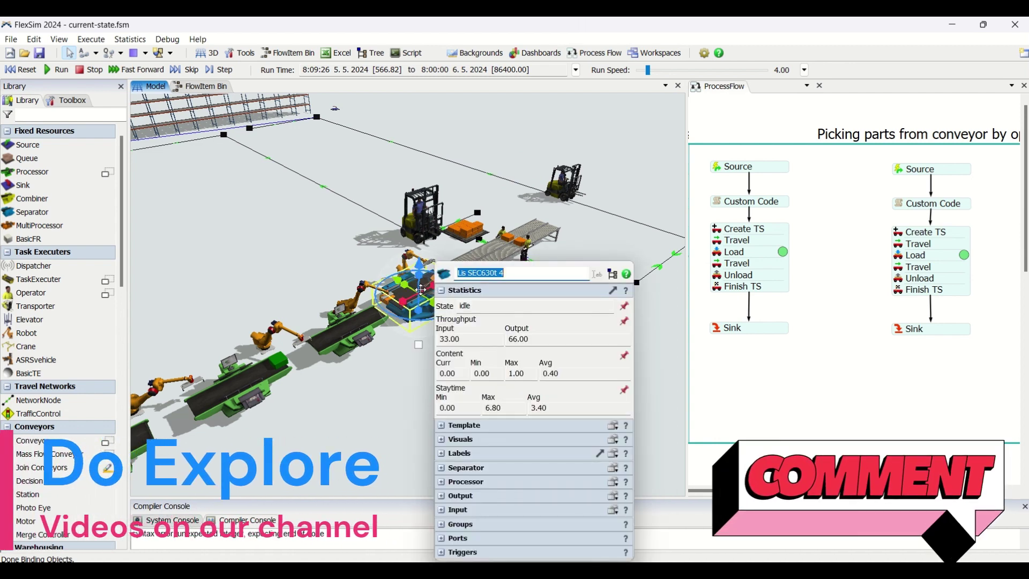
- Confirm the separator splits each item into quantity 2 with a 6.80 s process time, then close Properties
{"action": "left_click", "coordinate": [457, 482]}
{"action": "left_click", "coordinate": [454, 301]}
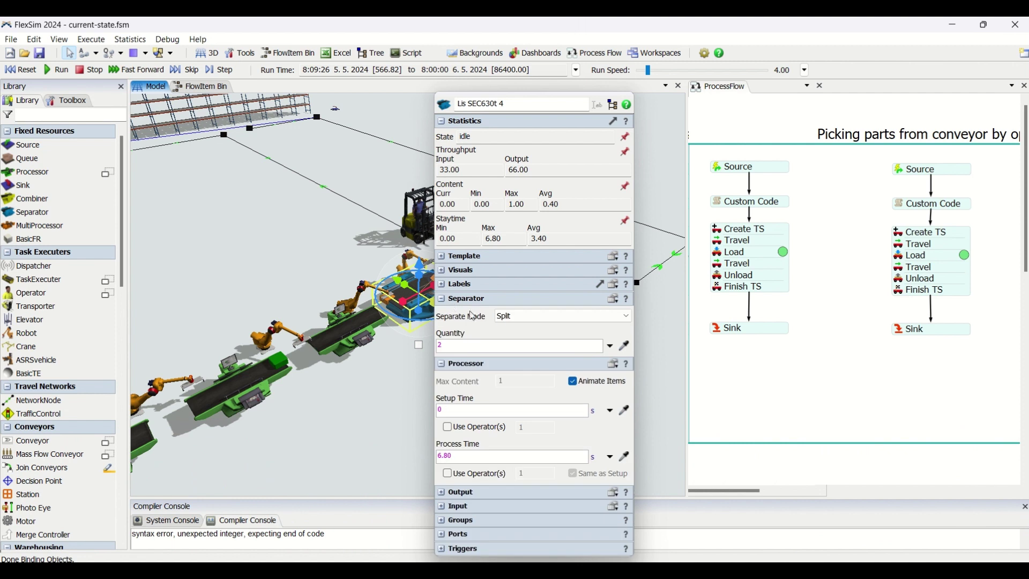
{"action": "left_click", "coordinate": [509, 321]}
{"action": "left_click", "coordinate": [463, 323]}
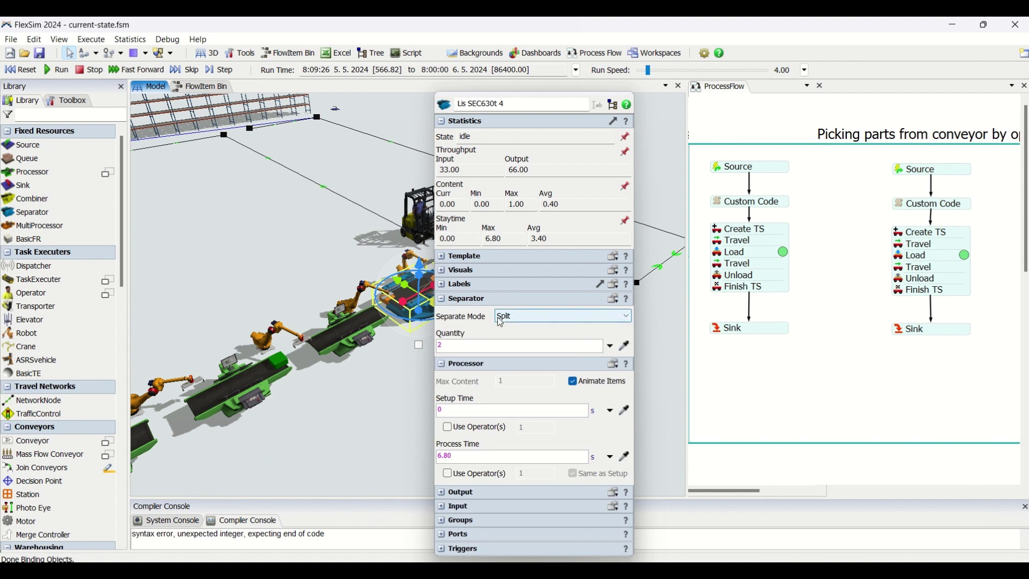
{"action": "left_click", "coordinate": [467, 347]}
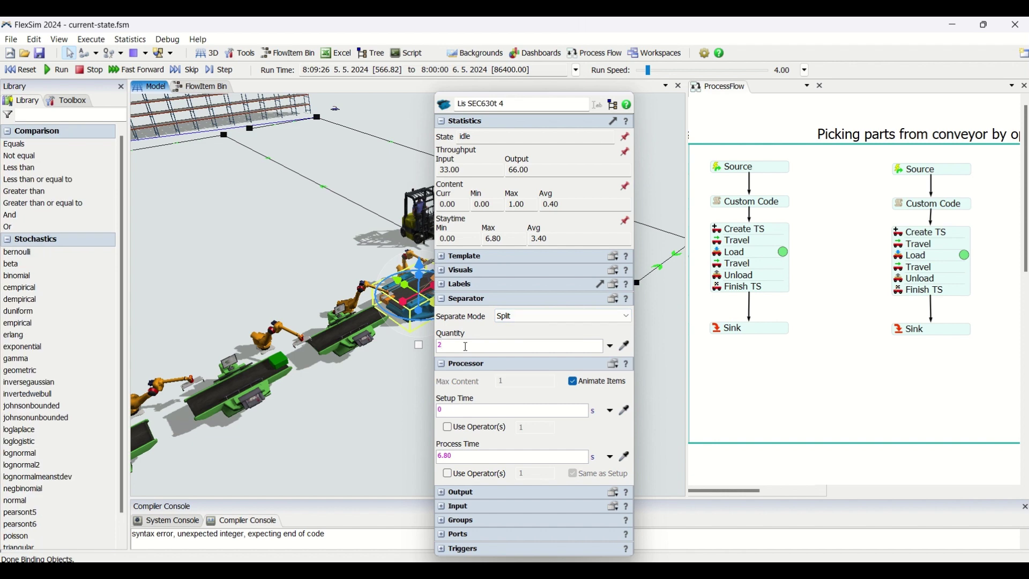
{"action": "left_click", "coordinate": [384, 420]}
{"action": "left_click_drag", "start_coordinate": [511, 324], "coordinate": [451, 425]}
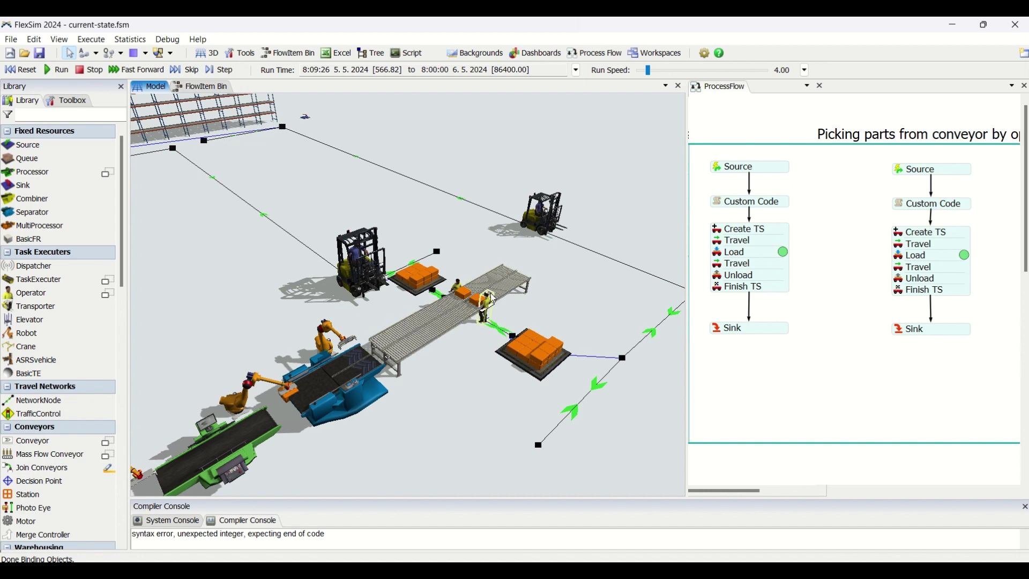
- Drag one box off the picking conveyor onto the floor behind the conveyor
{"action": "scroll", "coordinate": [492, 303], "scroll_direction": "up", "scroll_amount": 4}
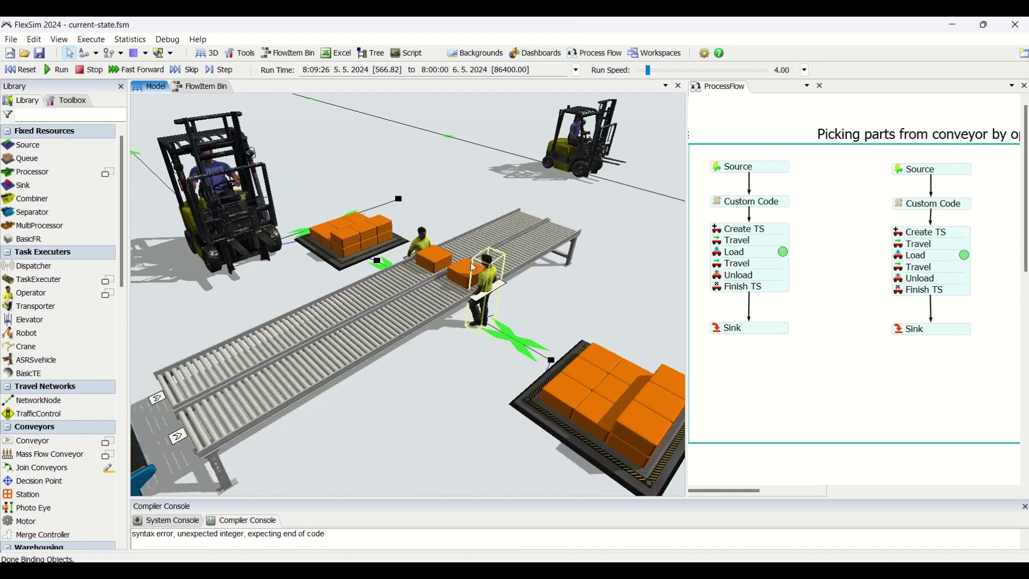
{"action": "left_click", "coordinate": [530, 412]}
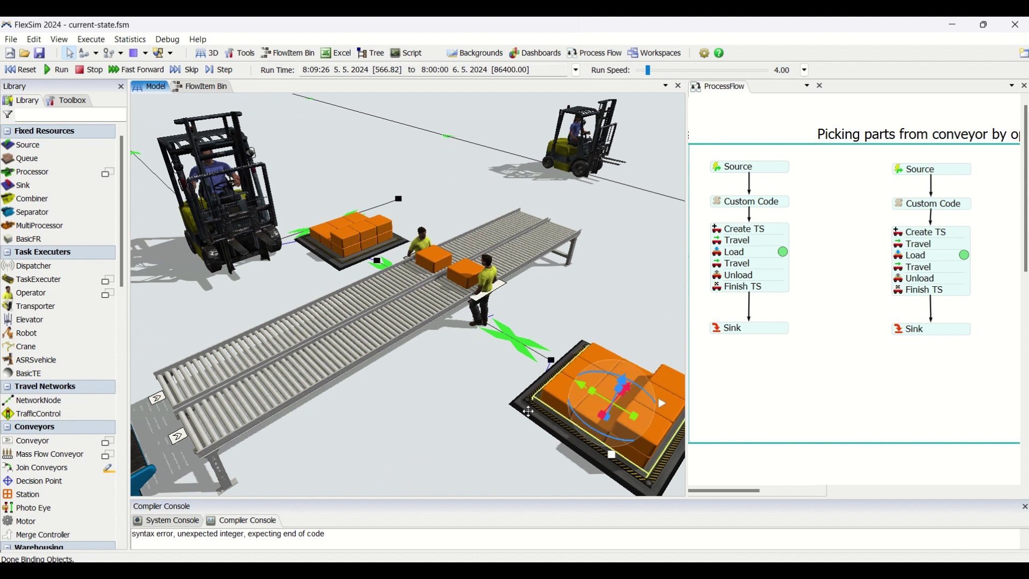
{"action": "left_click", "coordinate": [458, 420]}
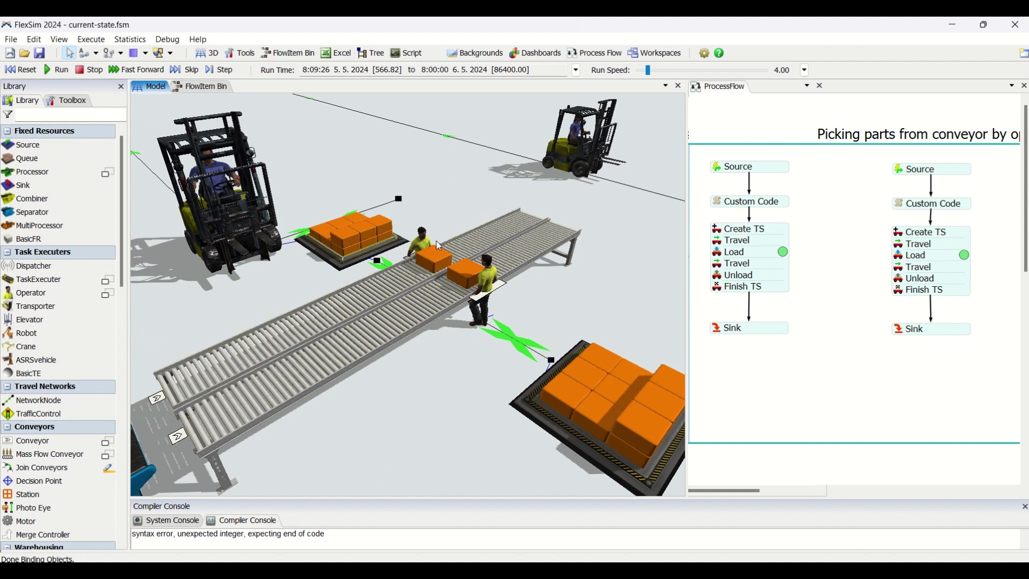
{"action": "left_click", "coordinate": [460, 275]}
{"action": "left_click_drag", "start_coordinate": [460, 275], "coordinate": [471, 199]}
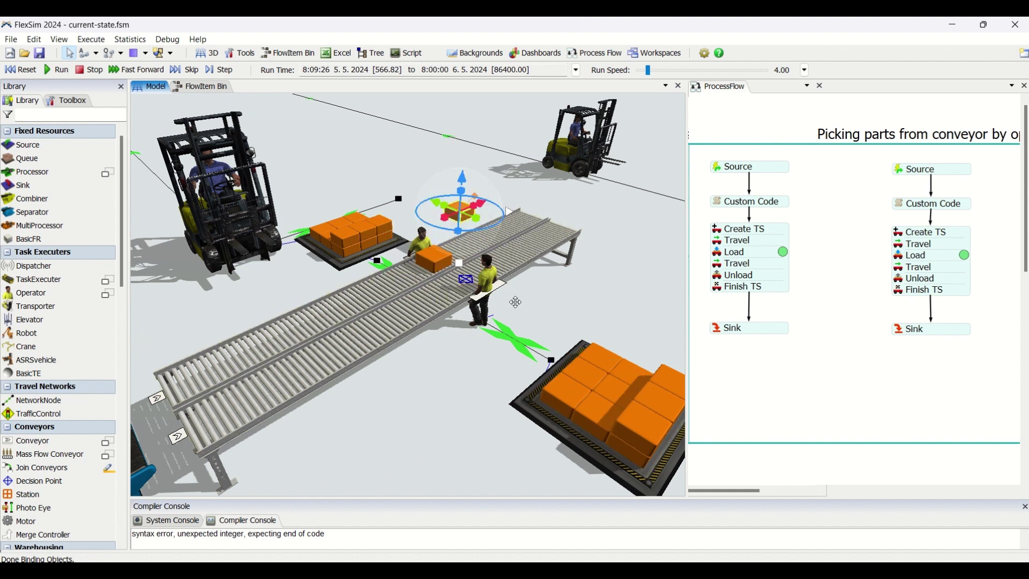
- Zoom in on the operator and open the Process Flow Source activity's properties
{"action": "scroll", "coordinate": [513, 296], "scroll_direction": "up", "scroll_amount": 2}
{"action": "scroll", "coordinate": [517, 298], "scroll_direction": "up", "scroll_amount": 1}
{"action": "scroll", "coordinate": [536, 335], "scroll_direction": "up", "scroll_amount": 2}
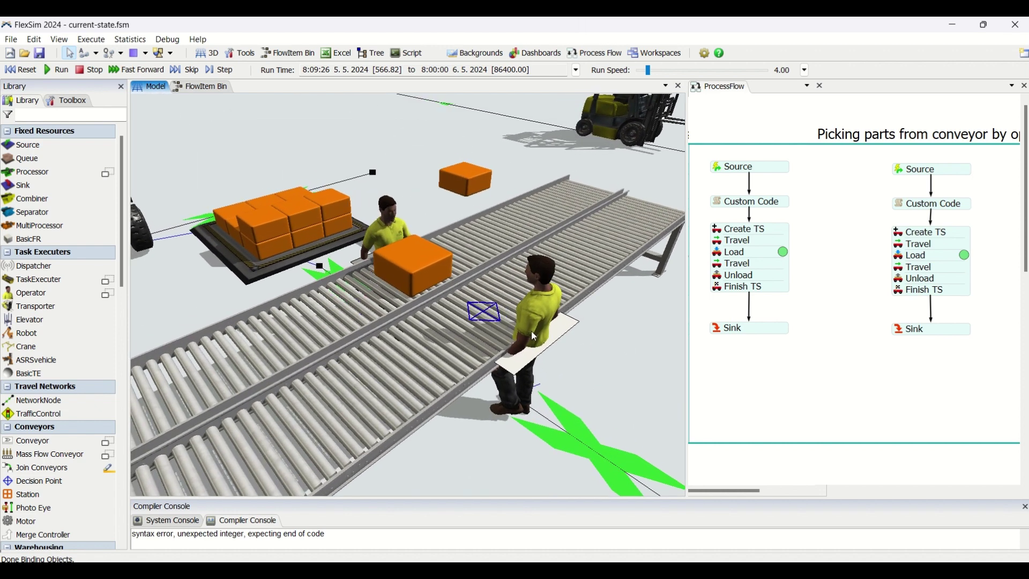
{"action": "left_click", "coordinate": [487, 321]}
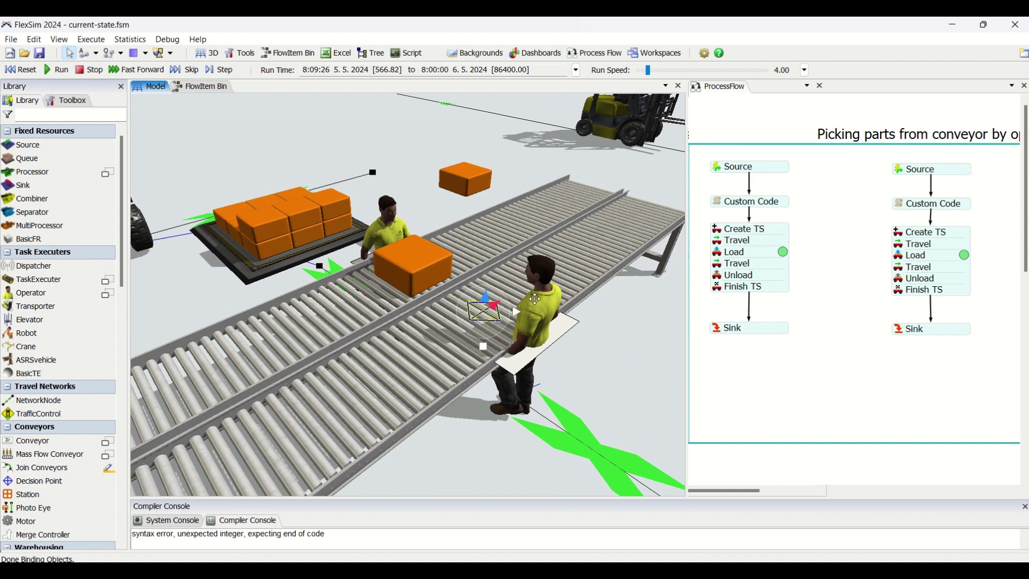
{"action": "double_click", "coordinate": [721, 170]}
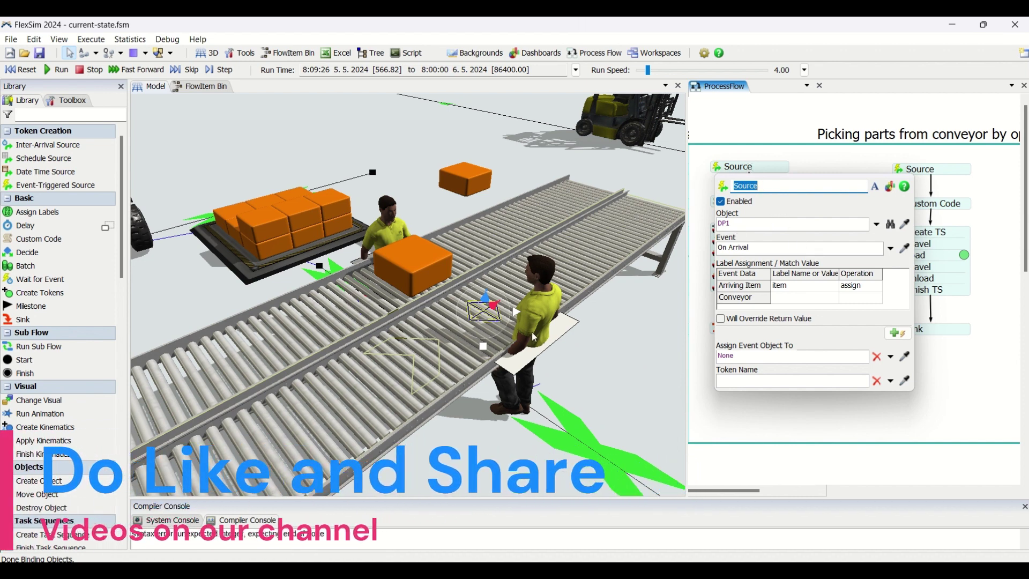
- Review the Source activity's On Arrival trigger at DP1 assigning label item
{"action": "left_click", "coordinate": [827, 161]}
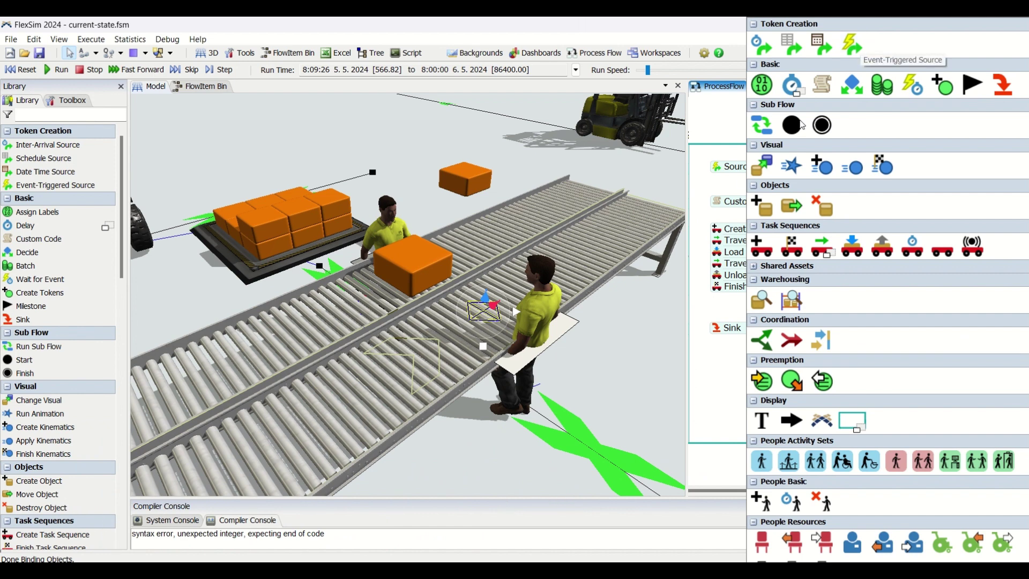
{"action": "left_click", "coordinate": [718, 170]}
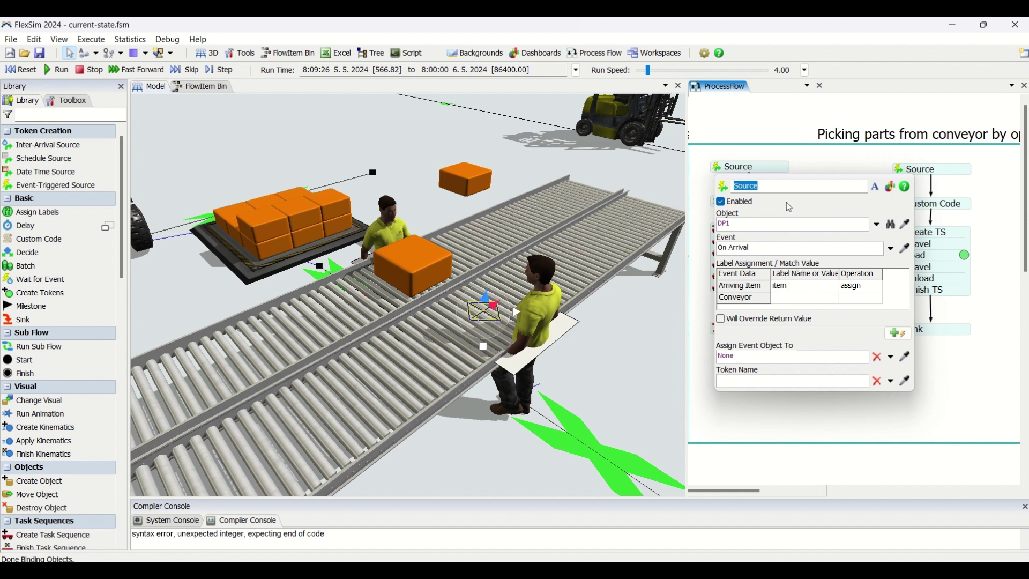
{"action": "left_click", "coordinate": [804, 289]}
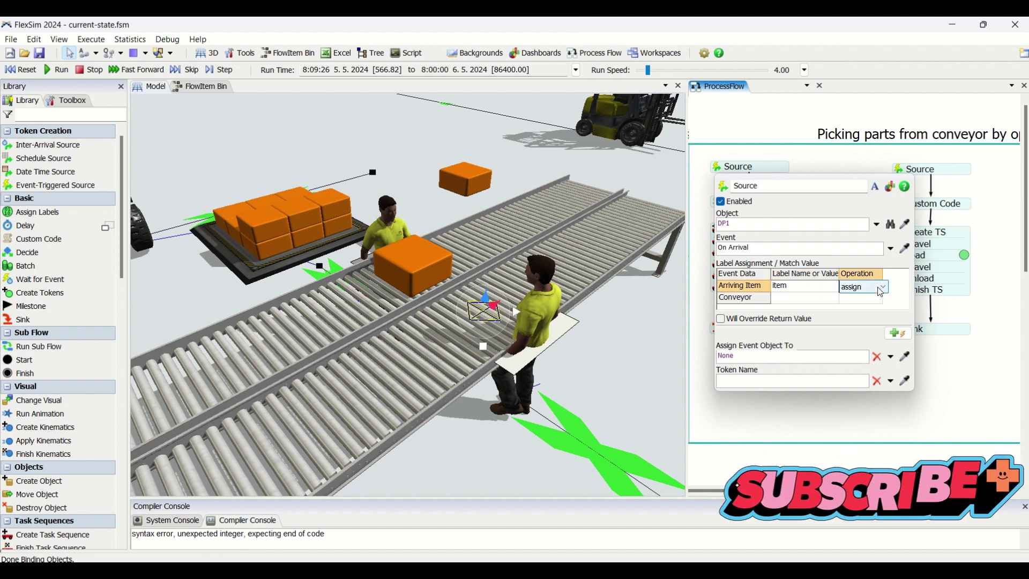
{"action": "left_click", "coordinate": [824, 155]}
- Check the Custom Code's Stop/Resume Item on Conveyor action is Stop Item, then close it
{"action": "left_click", "coordinate": [721, 204]}
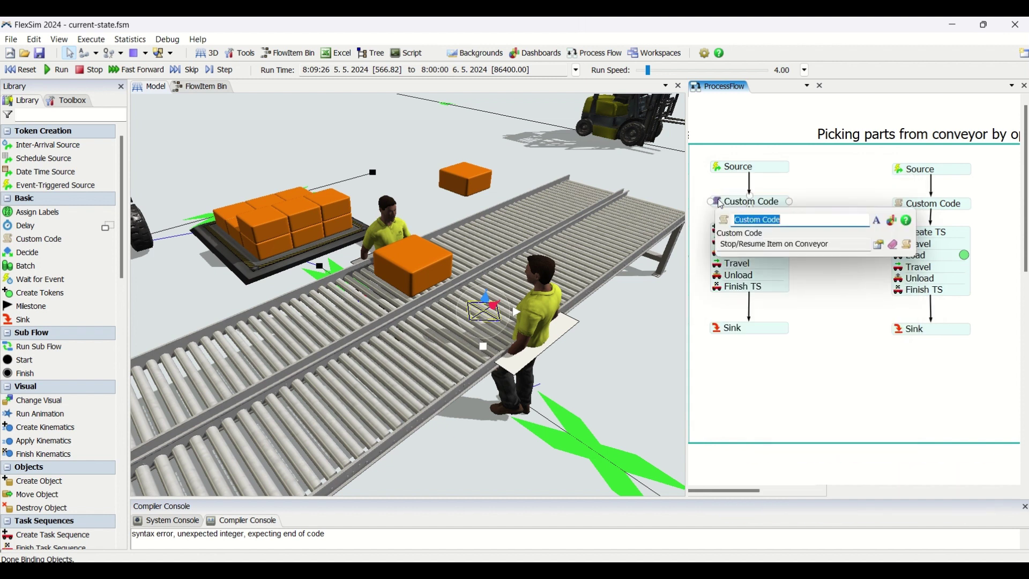
{"action": "left_click", "coordinate": [876, 245]}
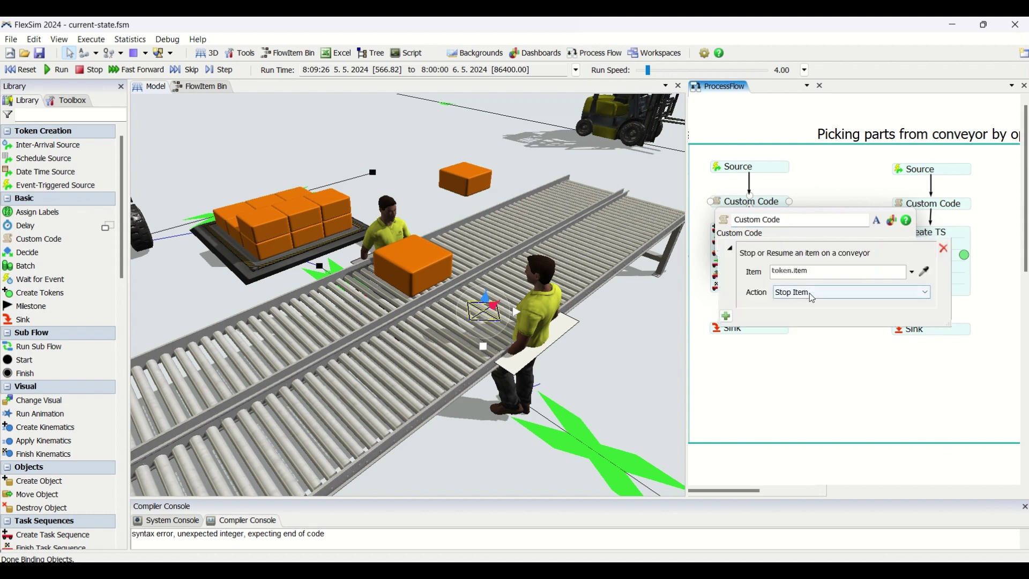
{"action": "left_click", "coordinate": [813, 295]}
{"action": "left_click", "coordinate": [812, 294]}
{"action": "left_click", "coordinate": [807, 185]}
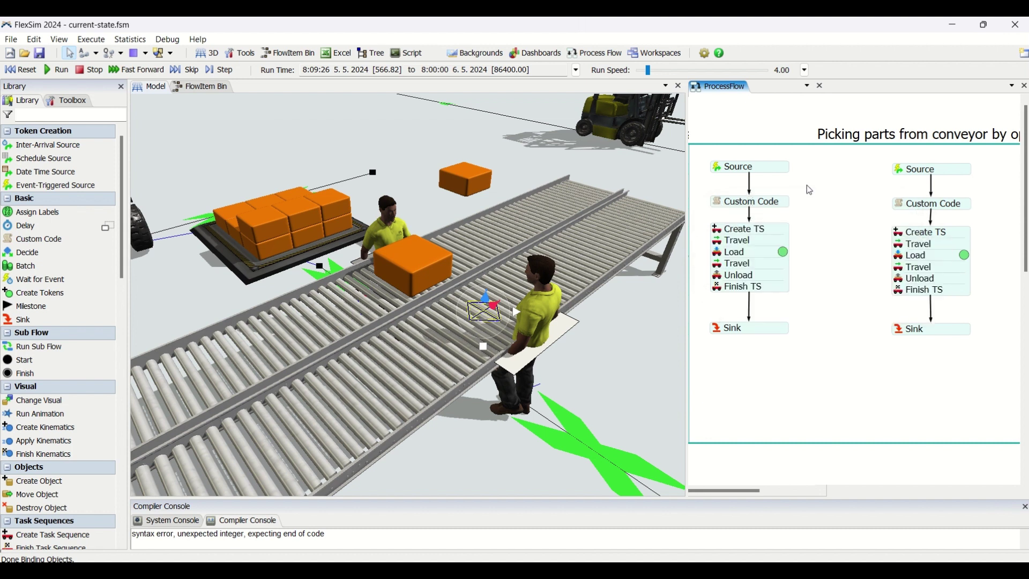
{"action": "double_click", "coordinate": [785, 254]}
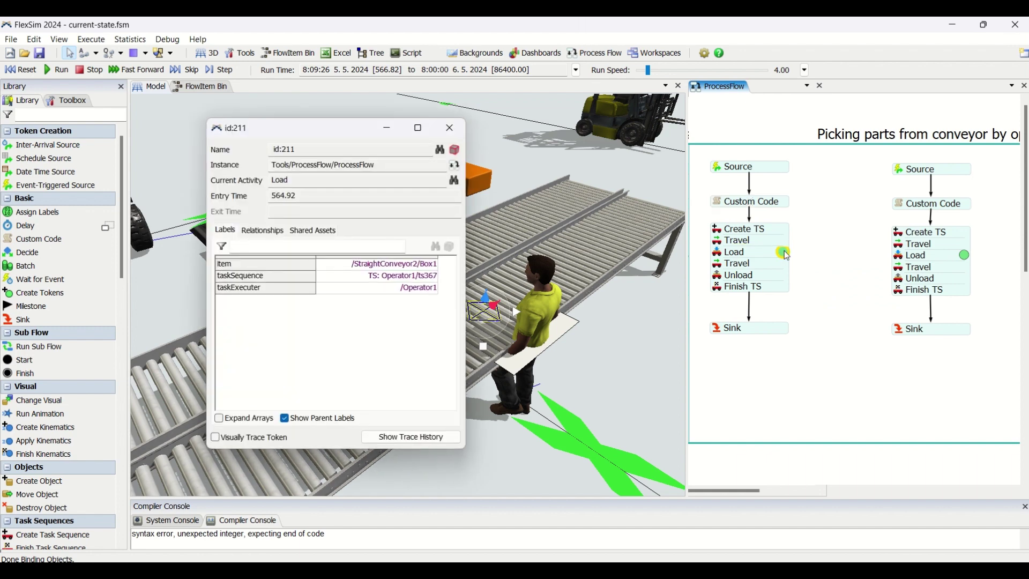
{"action": "left_click", "coordinate": [243, 266]}
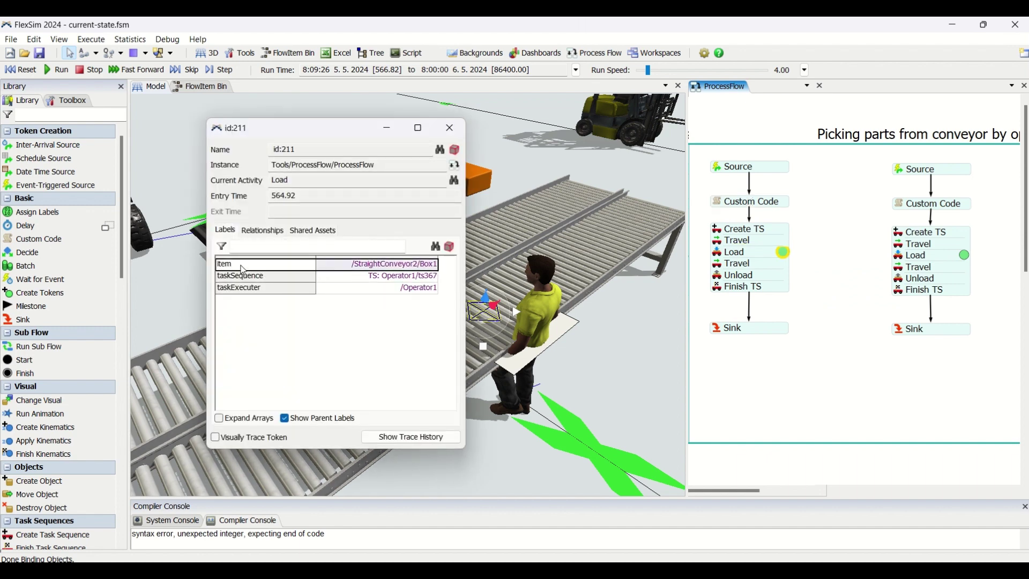
{"action": "left_click", "coordinate": [406, 280]}
{"action": "left_click", "coordinate": [378, 288]}
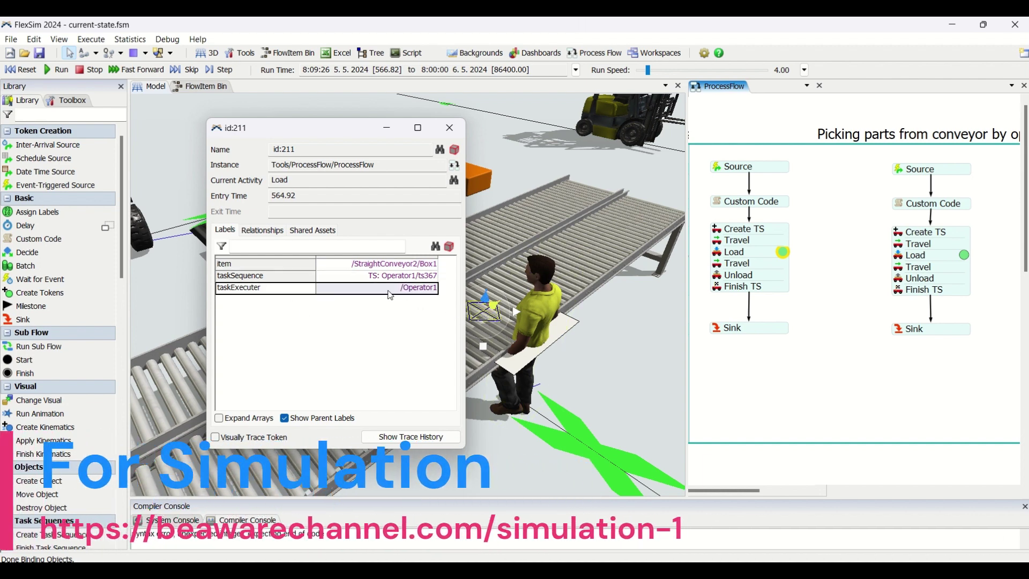
{"action": "left_click", "coordinate": [534, 301]}
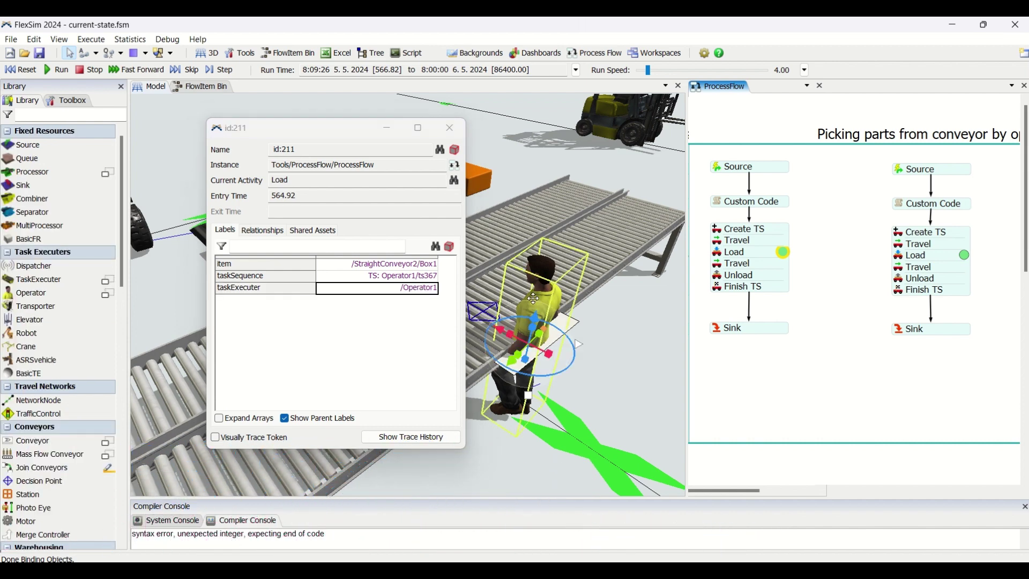
{"action": "double_click", "coordinate": [533, 298]}
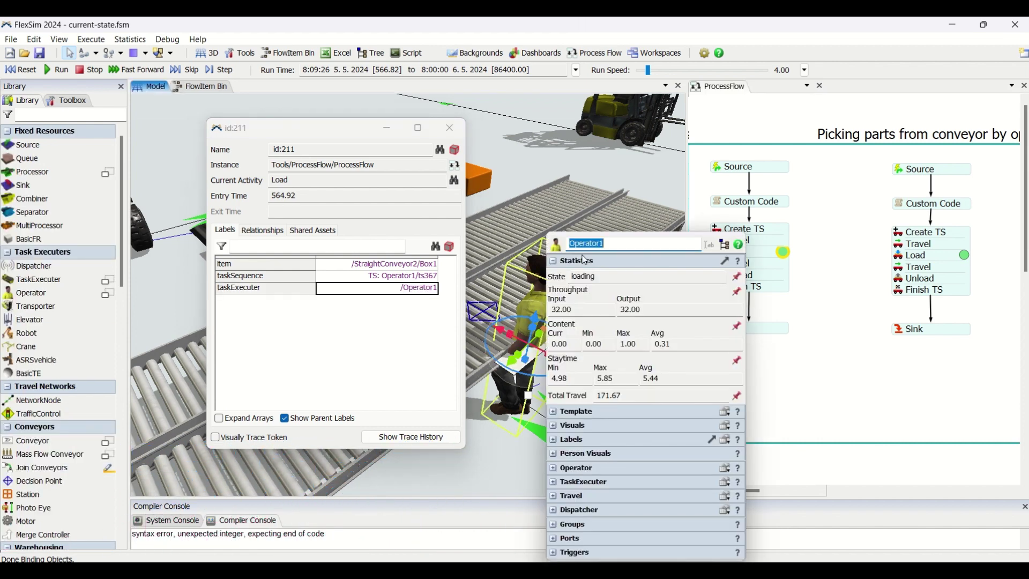
{"action": "left_click", "coordinate": [445, 127]}
{"action": "left_click", "coordinate": [510, 150]}
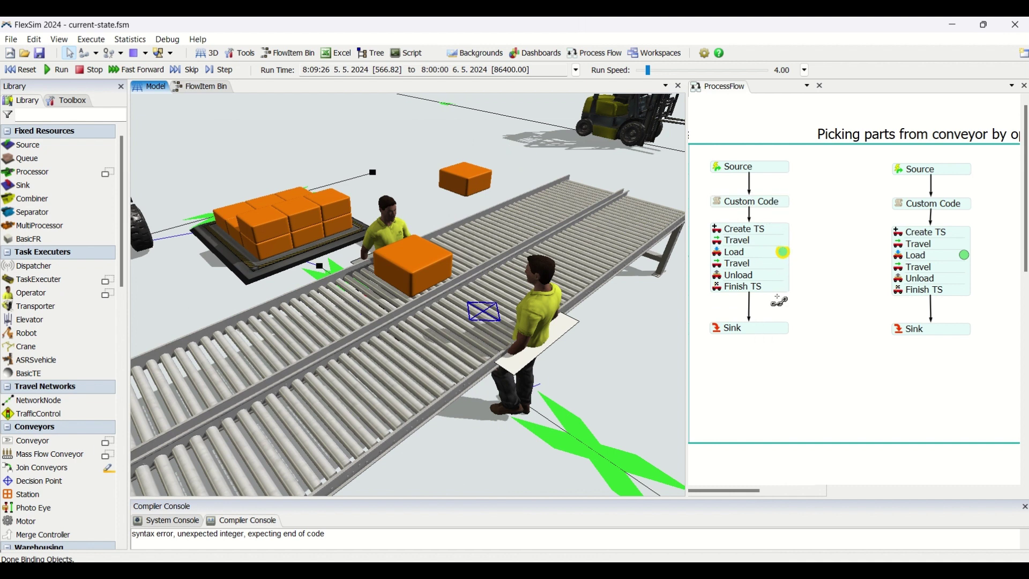
- Re-check the Custom Code's stop-item action and the Source activity's settings
{"action": "left_click", "coordinate": [723, 234]}
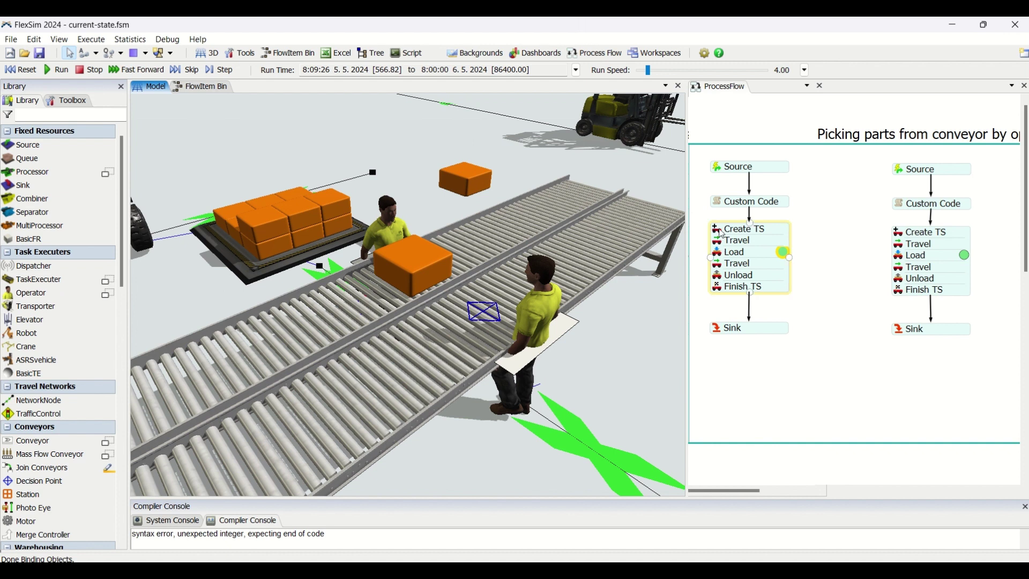
{"action": "double_click", "coordinate": [747, 202]}
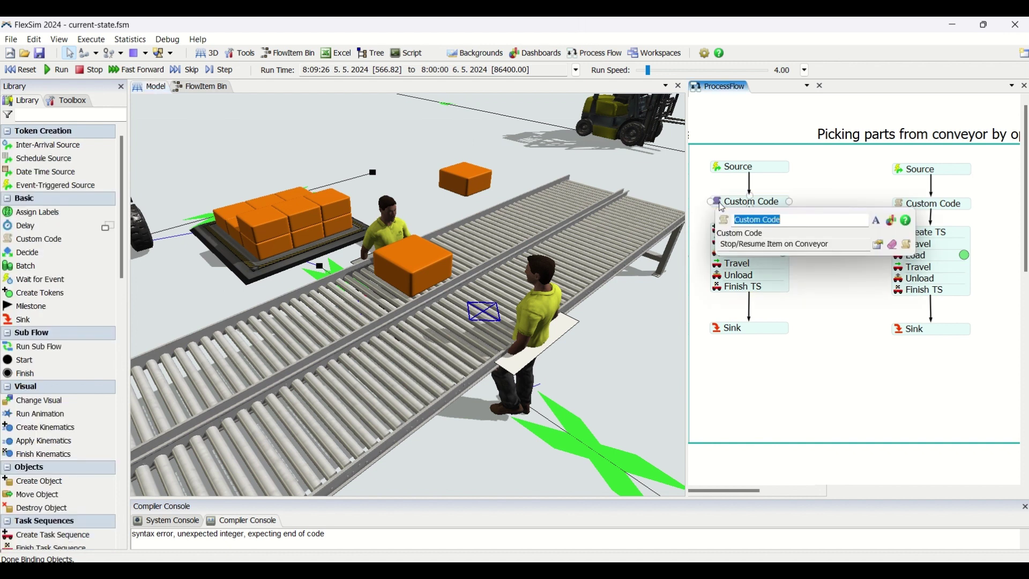
{"action": "left_click", "coordinate": [878, 245]}
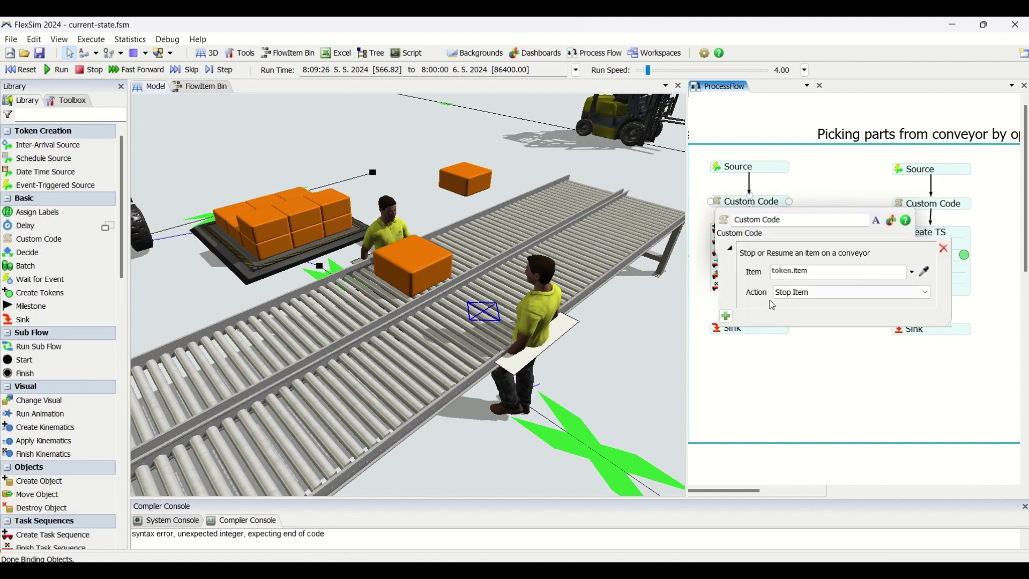
{"action": "double_click", "coordinate": [748, 167]}
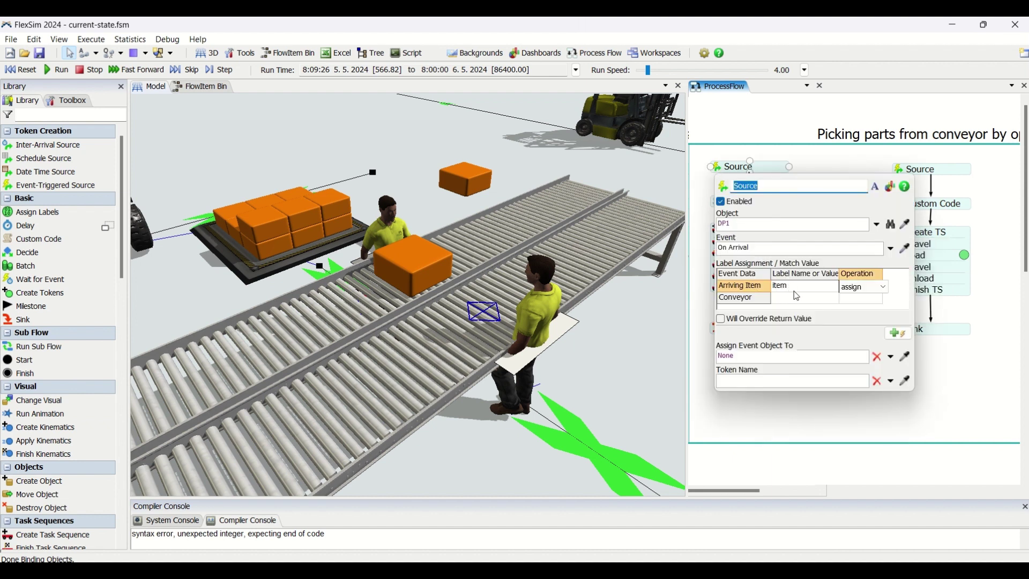
{"action": "left_click", "coordinate": [832, 160]}
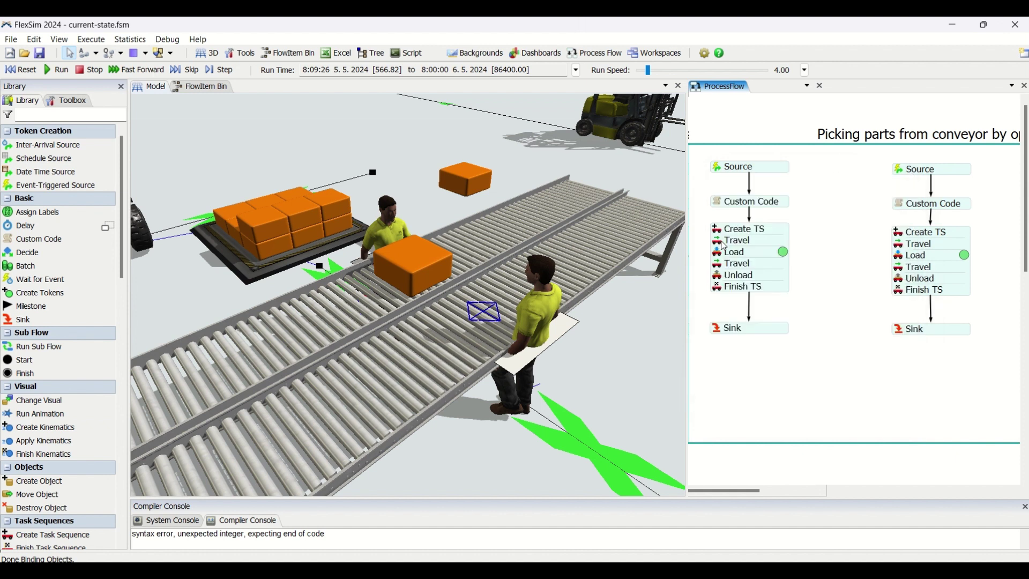
- Open the Create TS activity's properties showing Operator1 as task executer
{"action": "left_click", "coordinate": [724, 206]}
{"action": "left_click", "coordinate": [485, 317]}
{"action": "double_click", "coordinate": [722, 232]}
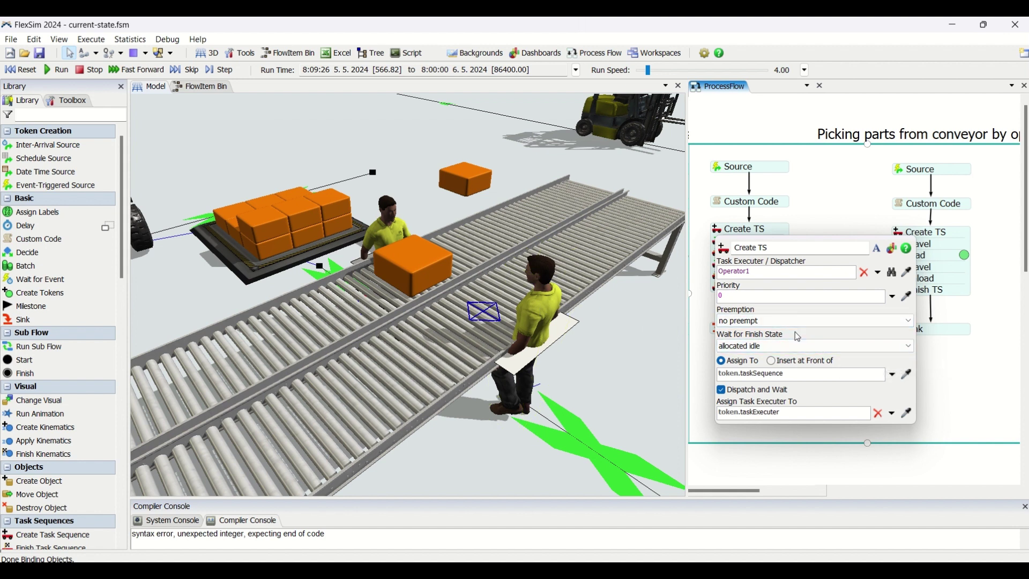
- Inspect the Create TS task sequence assignment and the Travel executer expression
{"action": "left_click", "coordinate": [800, 375]}
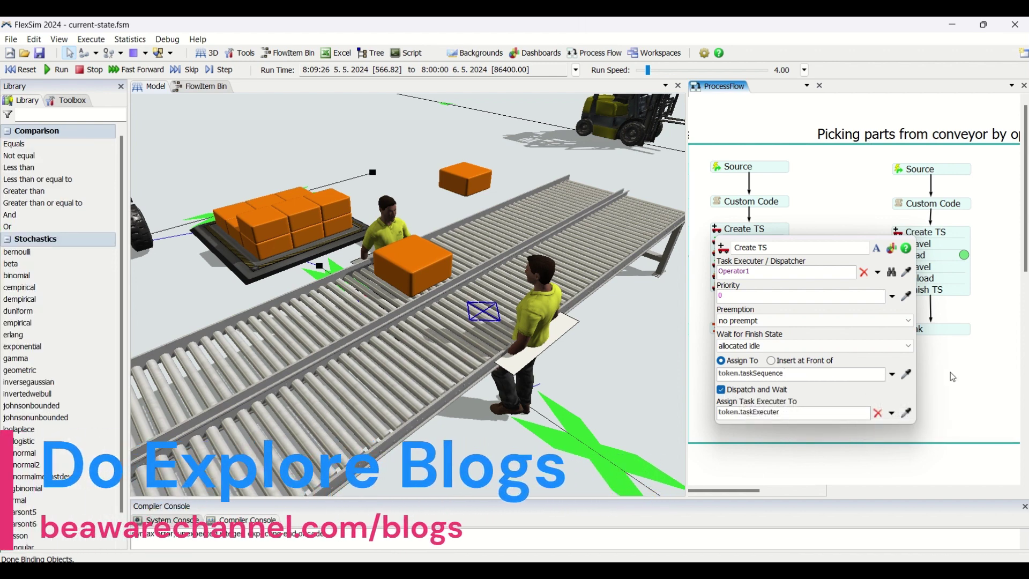
{"action": "left_click", "coordinate": [719, 248]}
{"action": "left_click", "coordinate": [718, 242]}
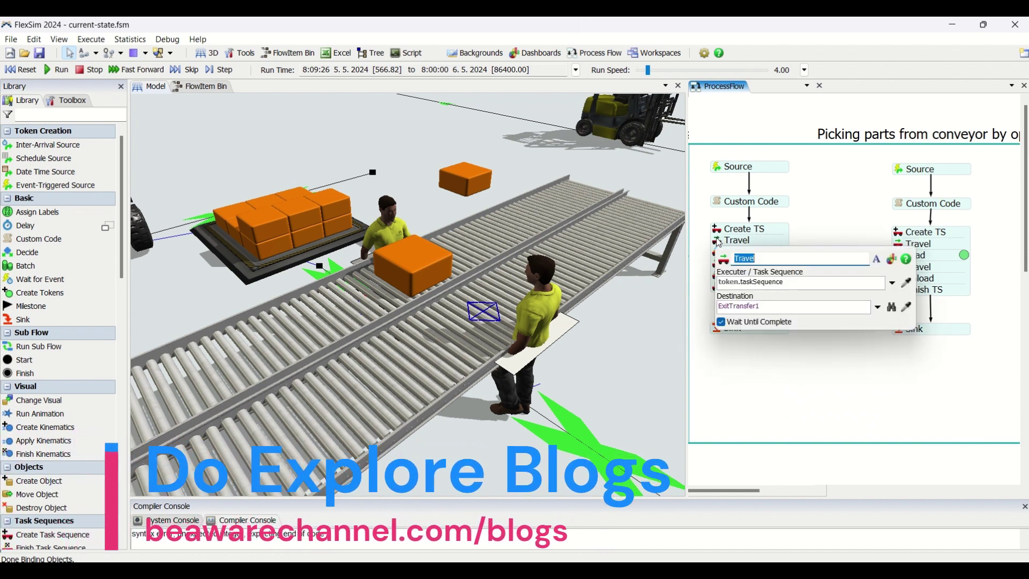
{"action": "left_click", "coordinate": [806, 282]}
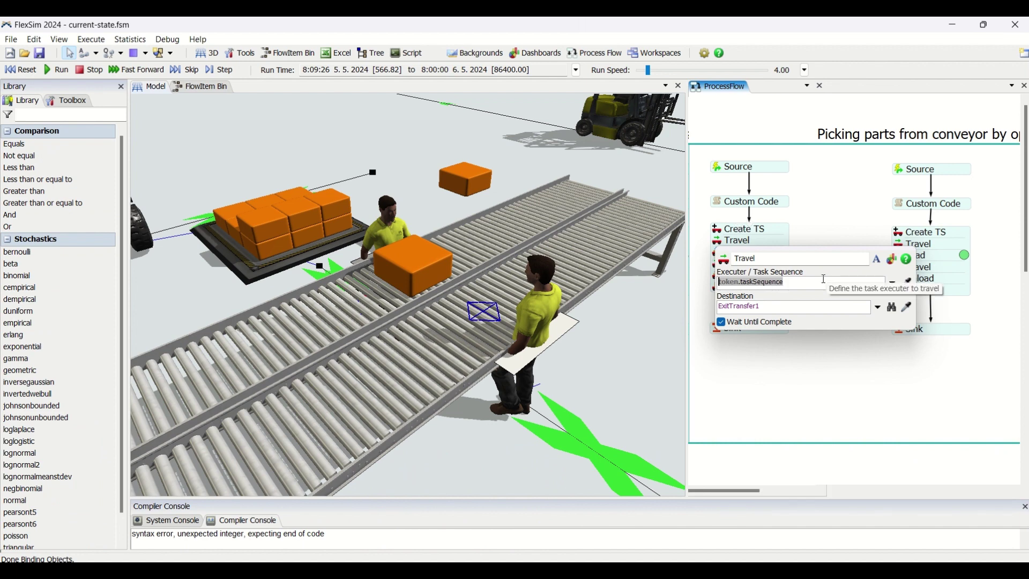
{"action": "left_click", "coordinate": [723, 230]}
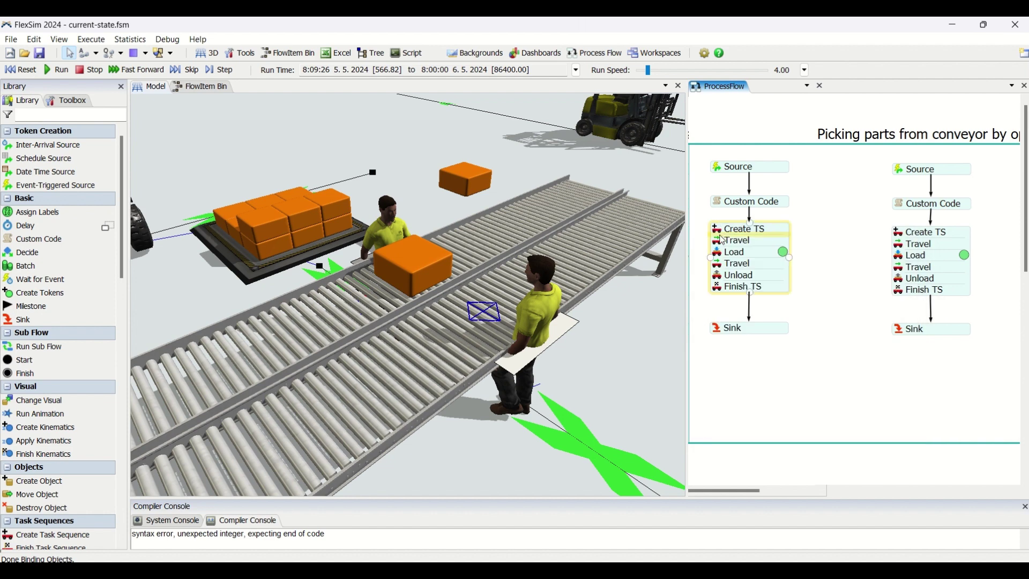
- Confirm the Travel activity sends token.taskSequence to ExitTransfer1, then select the operator's tray
{"action": "left_click", "coordinate": [721, 243]}
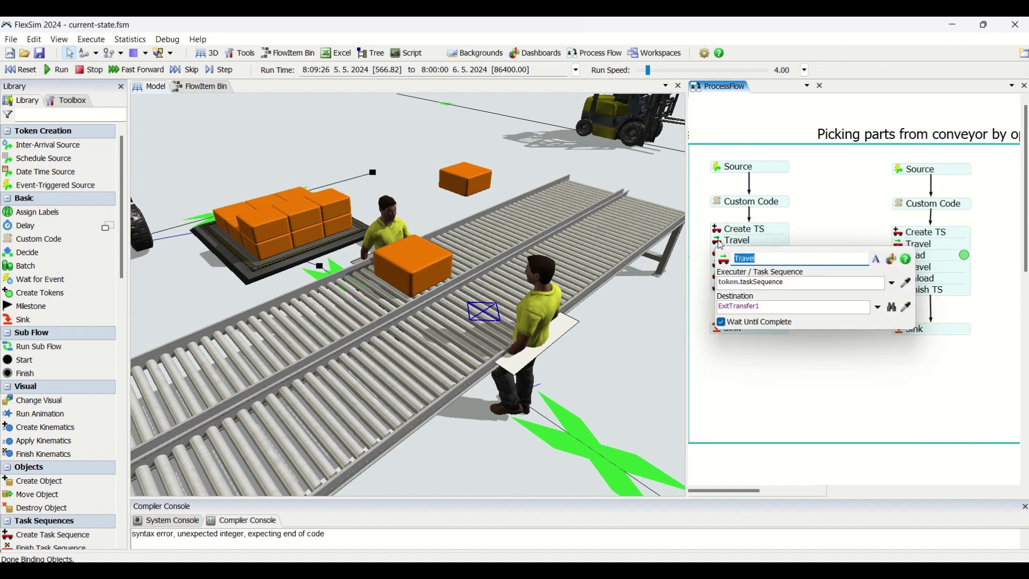
{"action": "left_click_drag", "start_coordinate": [836, 284], "coordinate": [703, 278]}
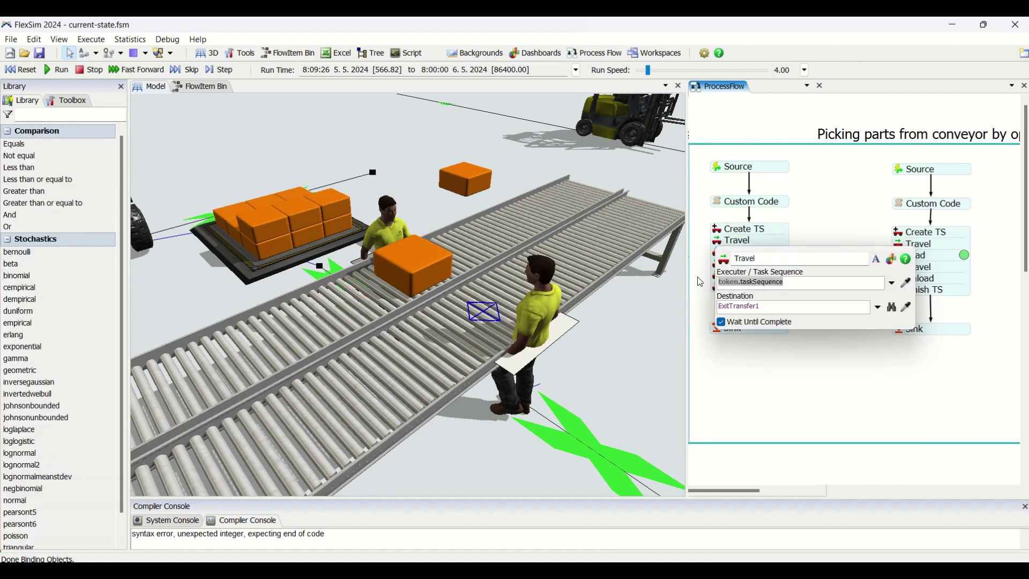
{"action": "left_click", "coordinate": [774, 307]}
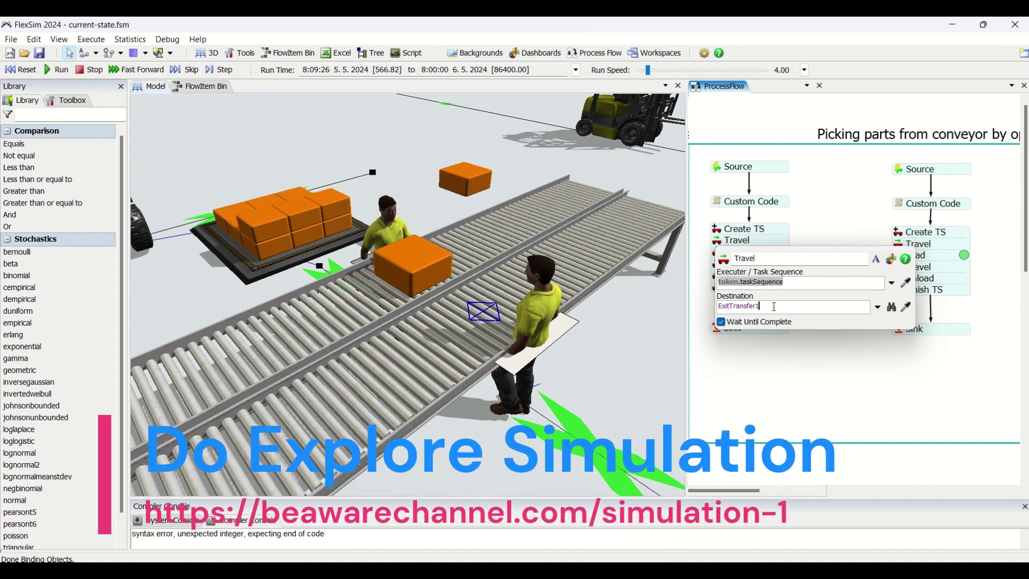
{"action": "left_click", "coordinate": [813, 245]}
{"action": "left_click", "coordinate": [520, 358]}
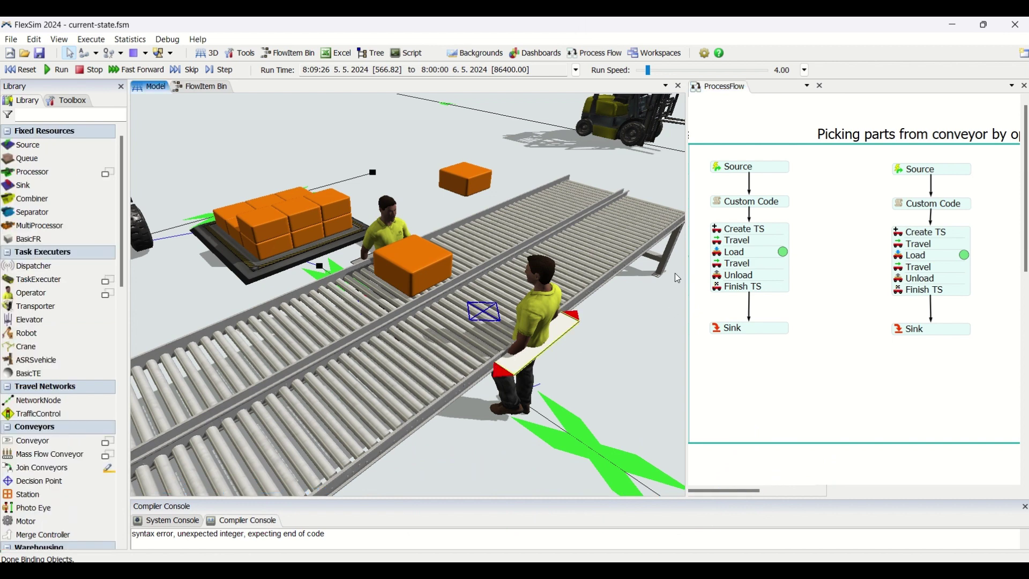
- Inspect the Load activity's item token.item and its station Item Container
{"action": "left_click", "coordinate": [719, 258]}
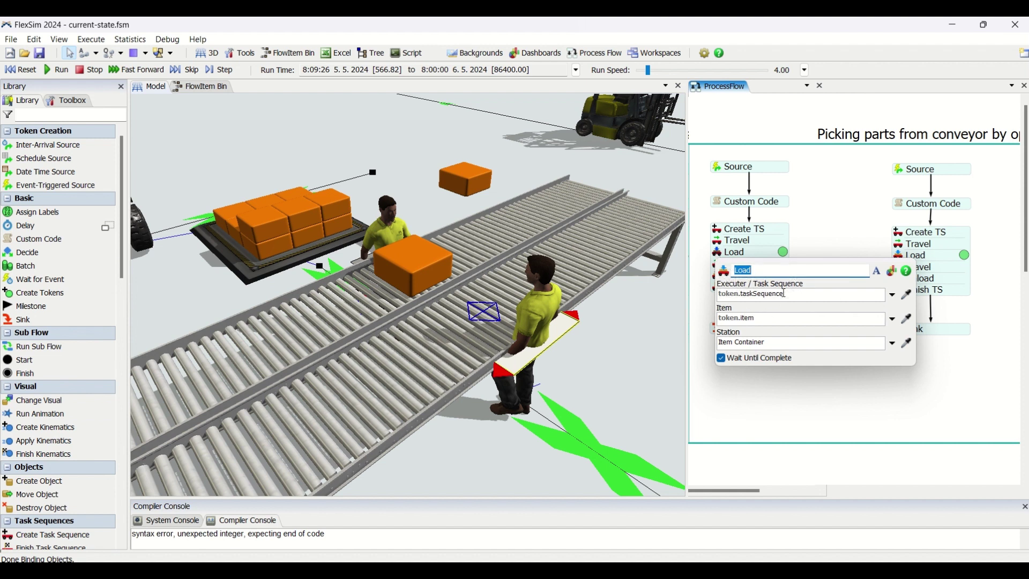
{"action": "left_click", "coordinate": [770, 321]}
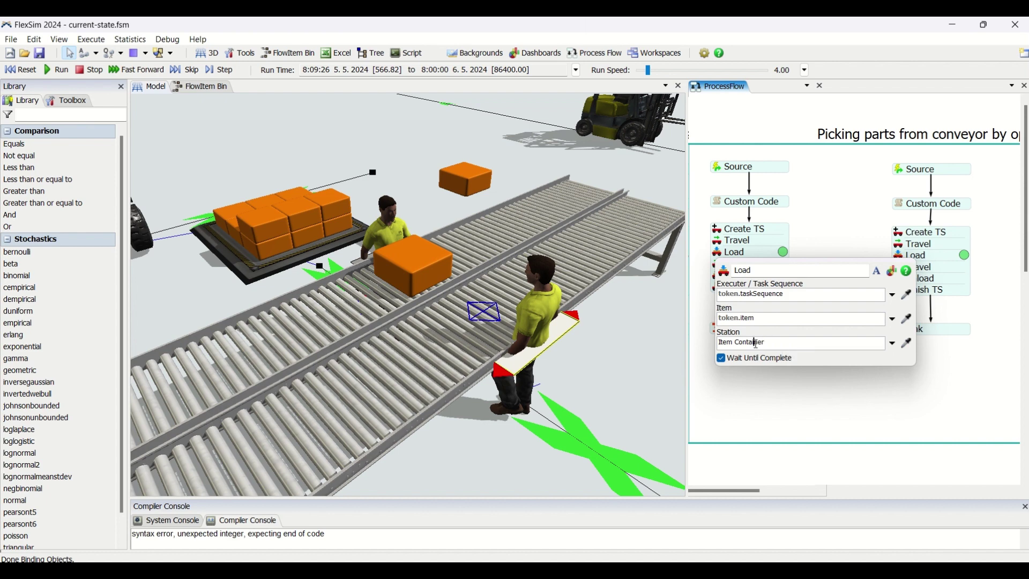
{"action": "left_click", "coordinate": [838, 248]}
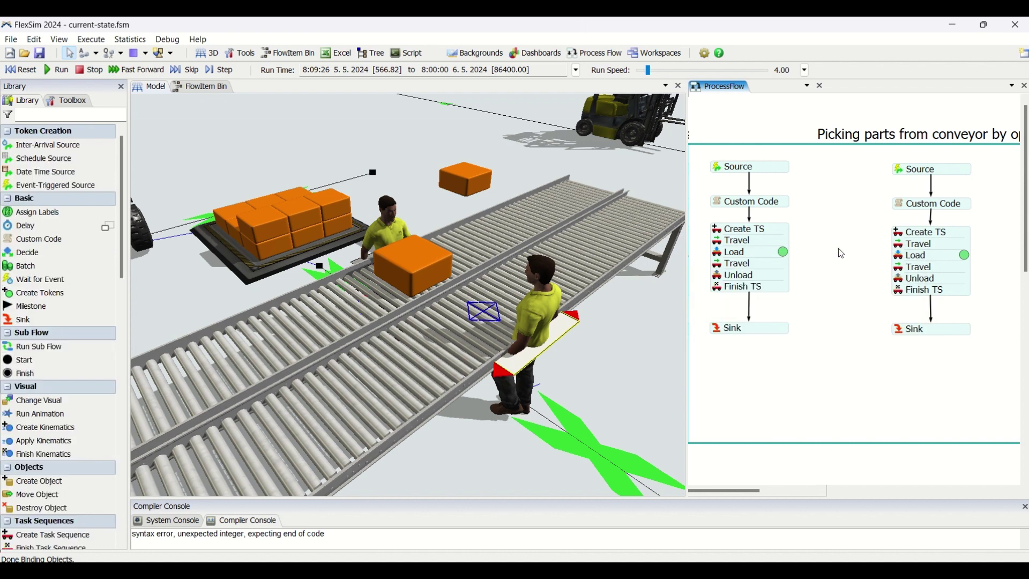
{"action": "left_click", "coordinate": [721, 252]}
{"action": "left_click_drag", "start_coordinate": [770, 316], "coordinate": [703, 316]}
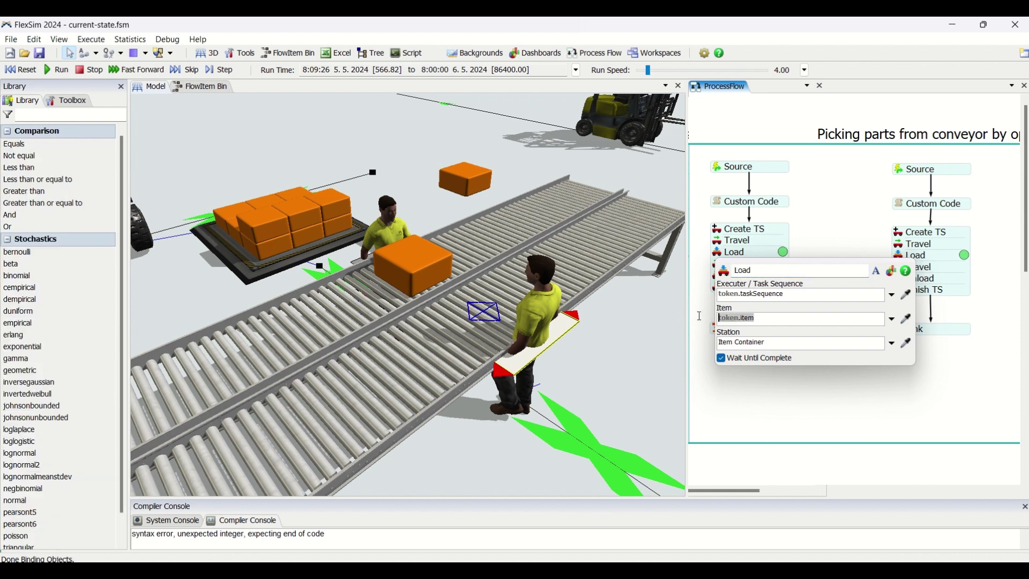
{"action": "left_click_drag", "start_coordinate": [797, 345], "coordinate": [709, 346]}
- Review the Load executer's task sequence, then open the second Travel activity targeting Queue15
{"action": "left_click_drag", "start_coordinate": [791, 295], "coordinate": [706, 299]}
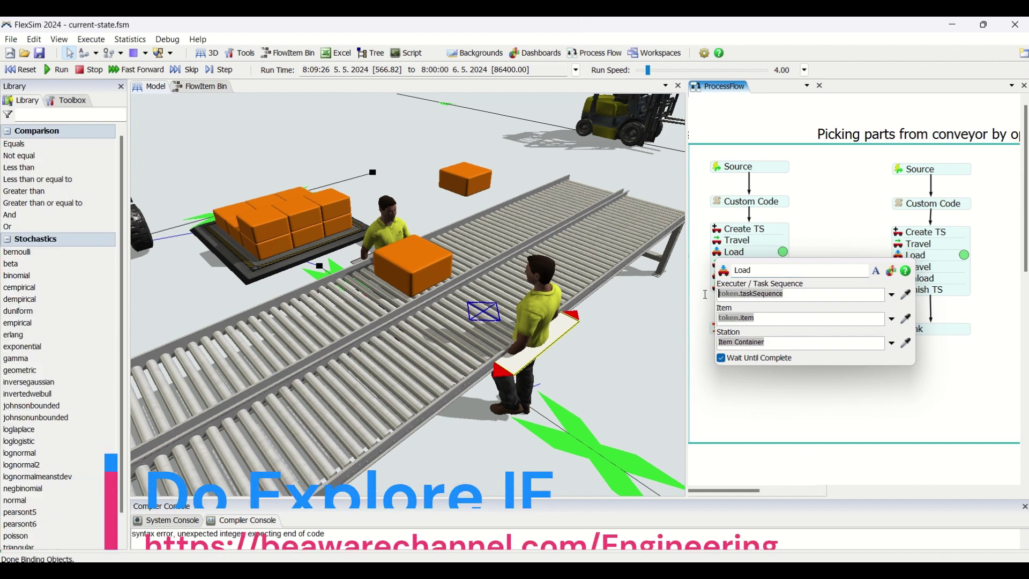
{"action": "left_click_drag", "start_coordinate": [802, 296], "coordinate": [677, 295]}
{"action": "left_click", "coordinate": [740, 343]}
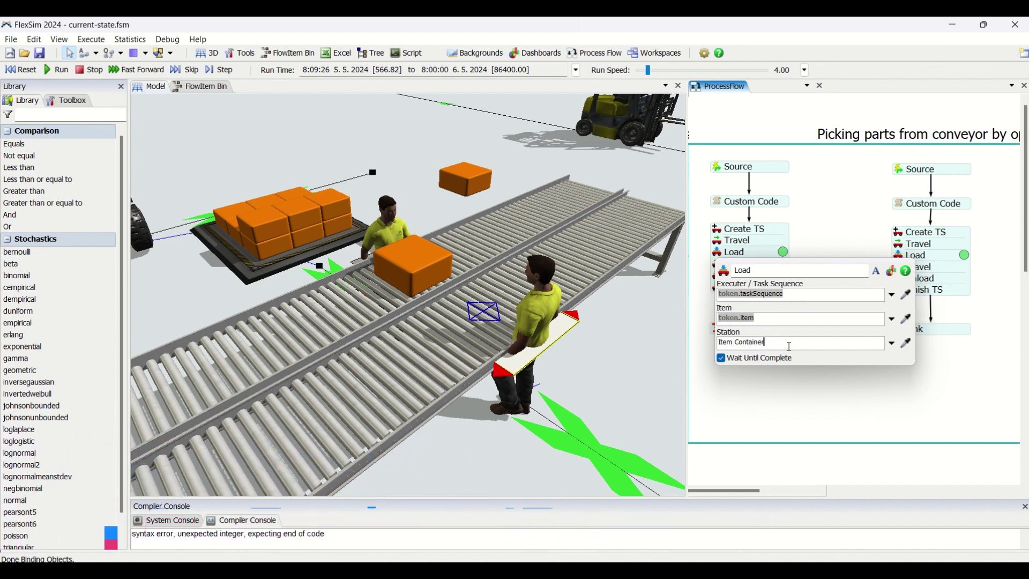
{"action": "left_click", "coordinate": [488, 311]}
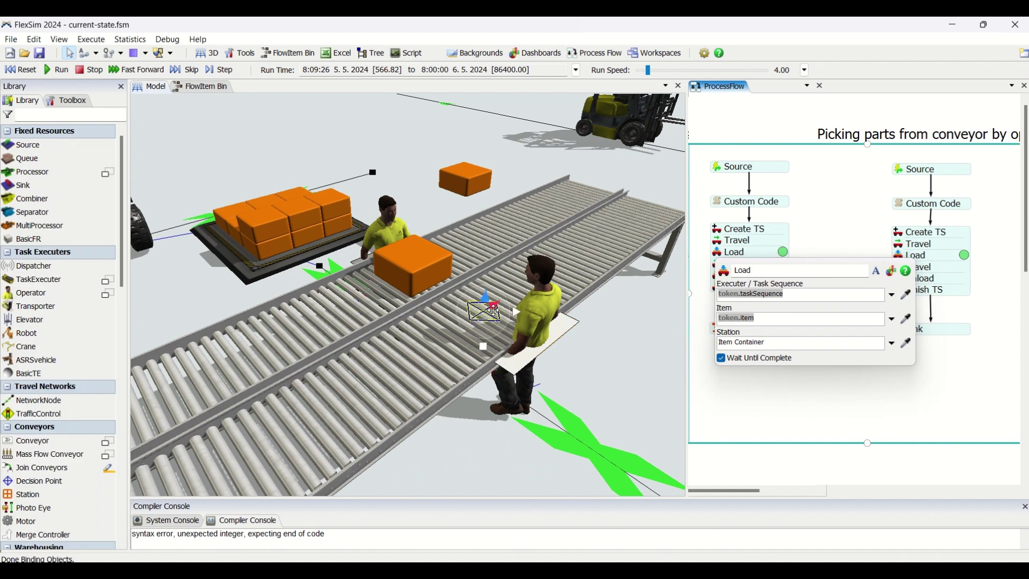
{"action": "double_click", "coordinate": [494, 309]}
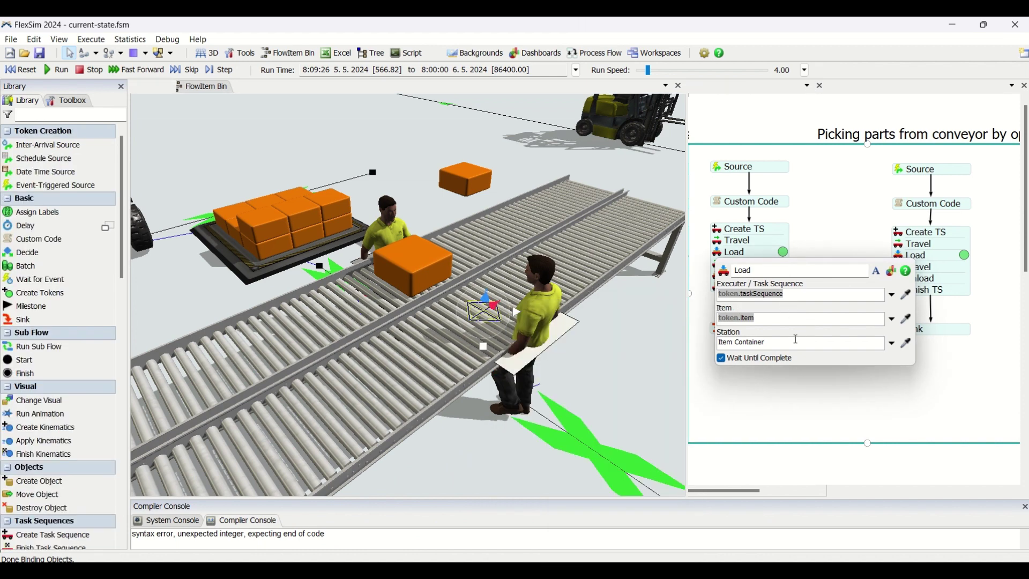
{"action": "double_click", "coordinate": [753, 343]}
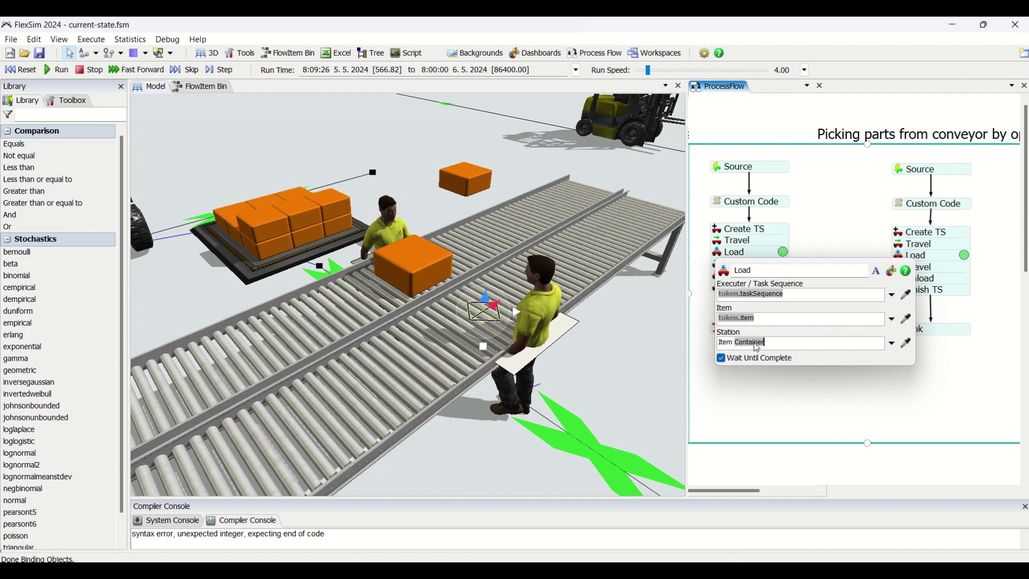
{"action": "left_click", "coordinate": [825, 247]}
{"action": "double_click", "coordinate": [720, 268]}
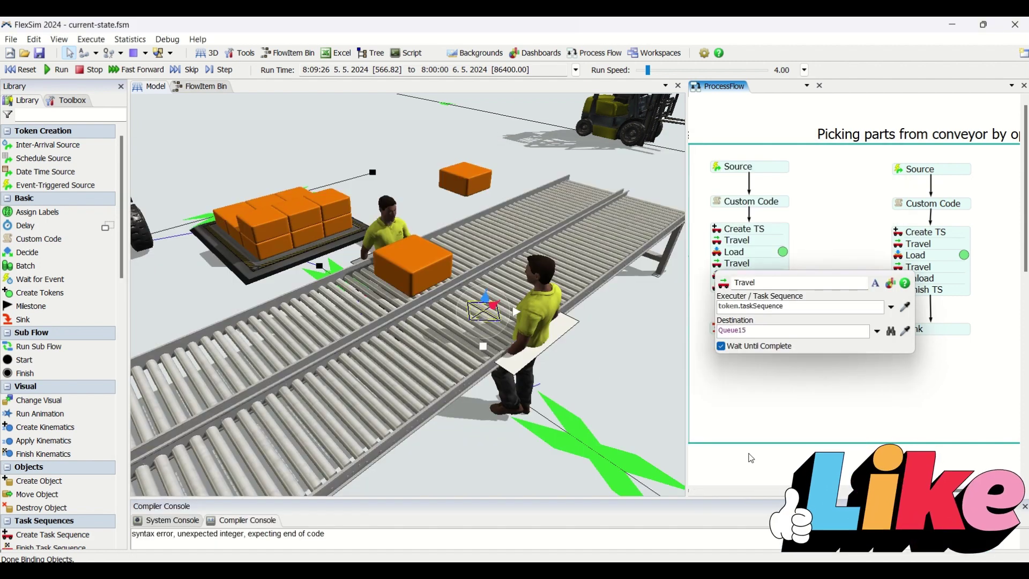
- Review Unload dropping token.item at Queue15 and Finish TS, then return to the 3D model
{"action": "left_click", "coordinate": [821, 265]}
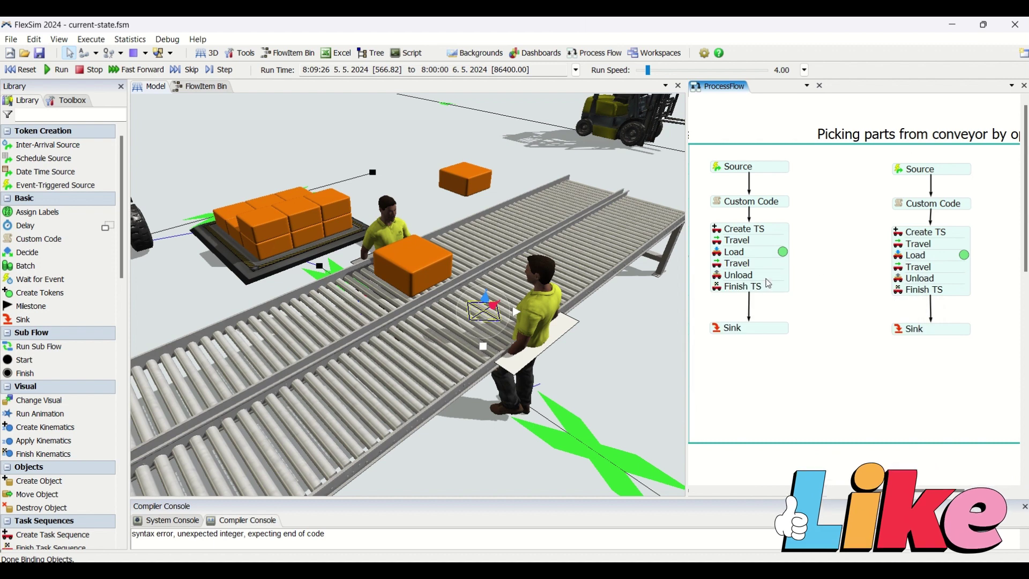
{"action": "left_click", "coordinate": [721, 277]}
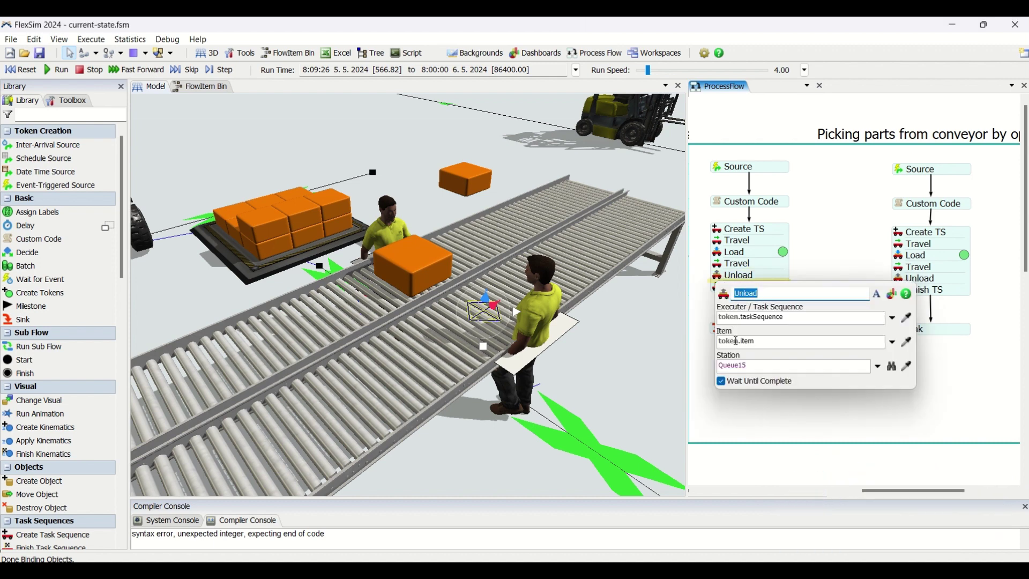
{"action": "left_click", "coordinate": [842, 262]}
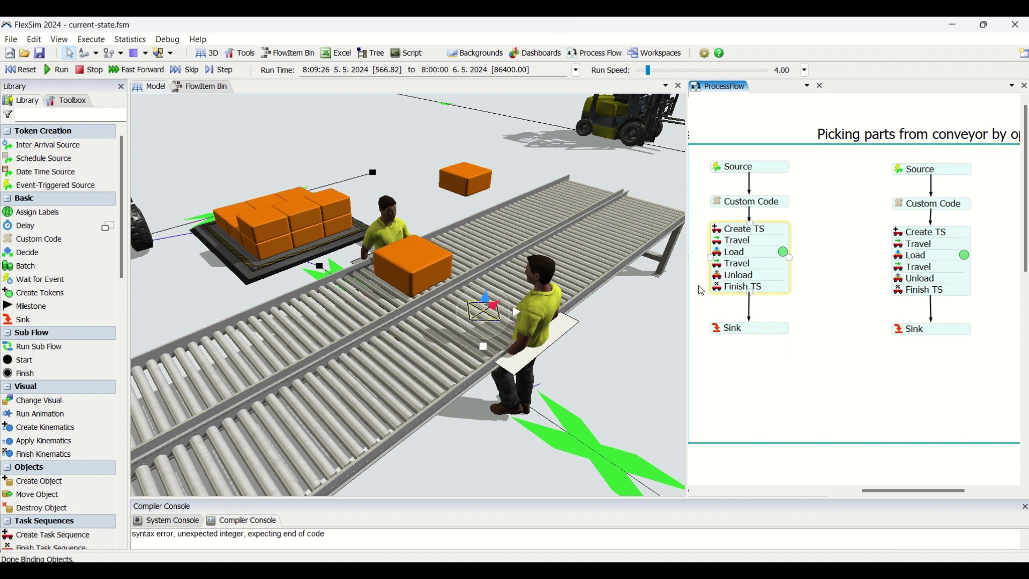
{"action": "left_click", "coordinate": [721, 291]}
{"action": "left_click", "coordinate": [825, 263]}
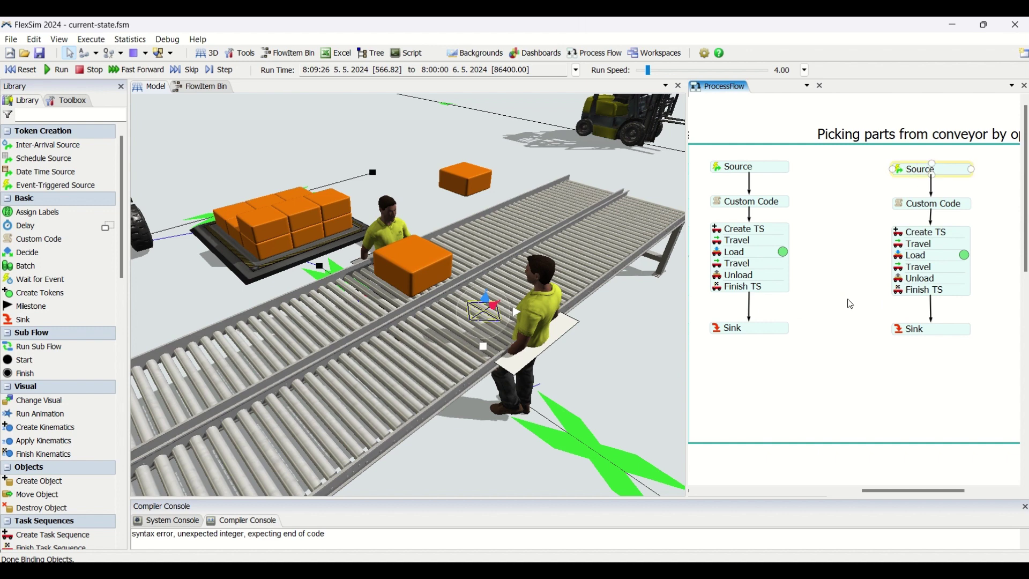
{"action": "left_click", "coordinate": [669, 332]}
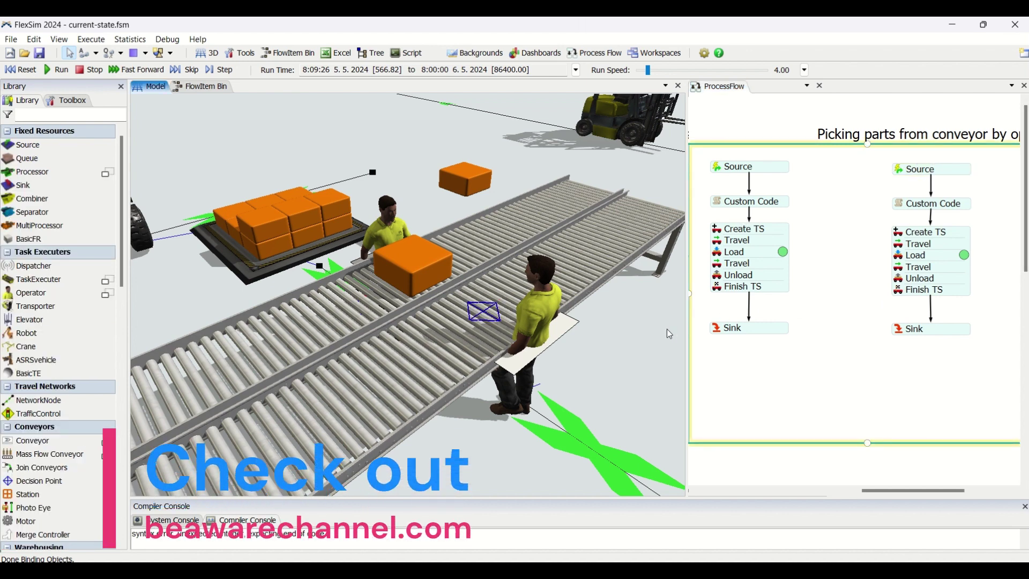
- Set the run speed to 0.84 and pan to watch operators stack boxes on pallets
{"action": "left_click_drag", "start_coordinate": [653, 75], "coordinate": [644, 73]}
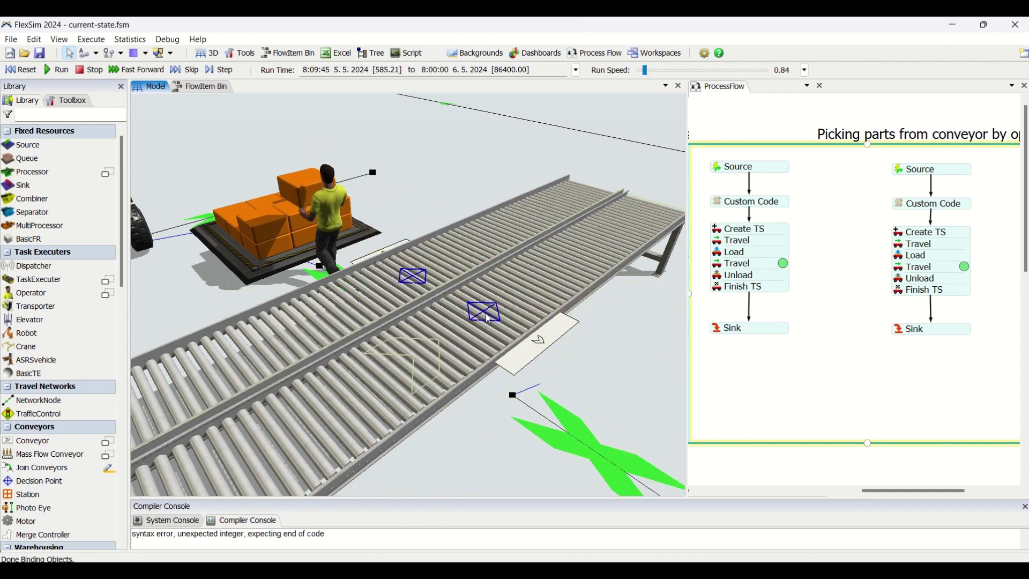
{"action": "scroll", "coordinate": [595, 349], "scroll_direction": "down", "scroll_amount": 2}
{"action": "left_click_drag", "start_coordinate": [600, 352], "coordinate": [494, 265]}
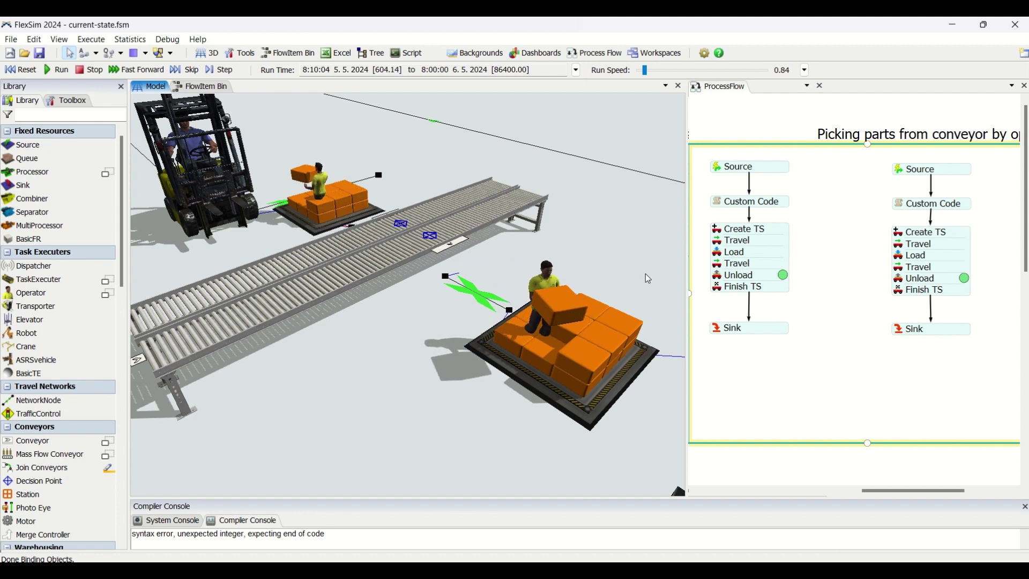
{"action": "scroll", "coordinate": [815, 374], "scroll_direction": "down", "scroll_amount": 3}
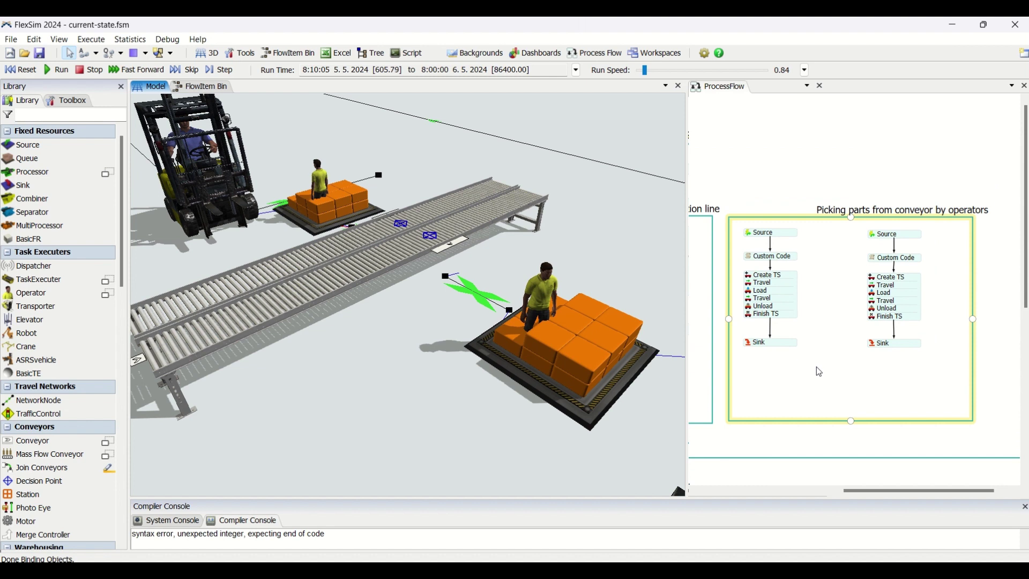
{"action": "left_click", "coordinate": [795, 186]}
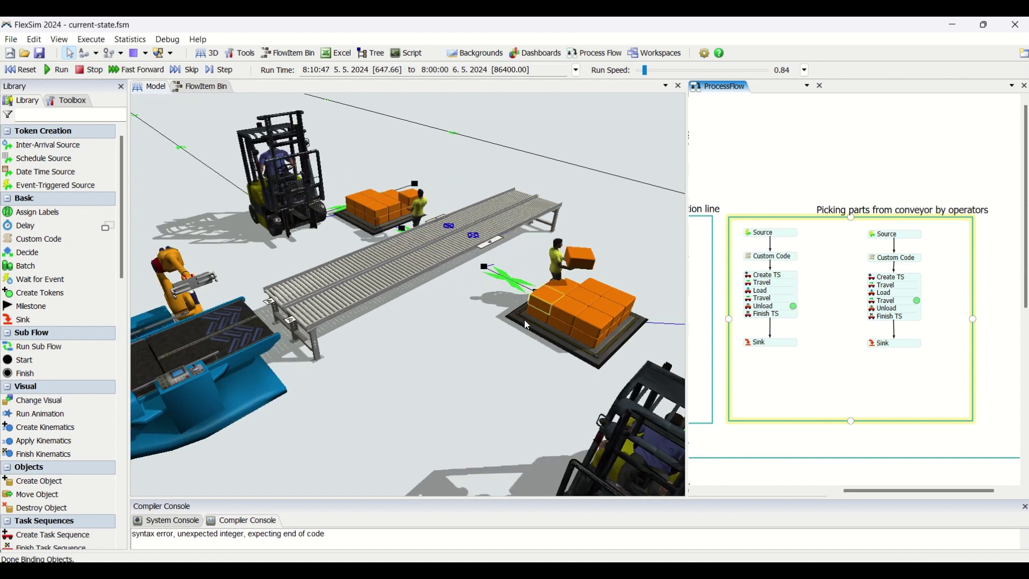
- Pan to the 'Transport to warehouse from Queue 15' flow and open its Source properties
{"action": "left_click_drag", "start_coordinate": [755, 187], "coordinate": [857, 119]}
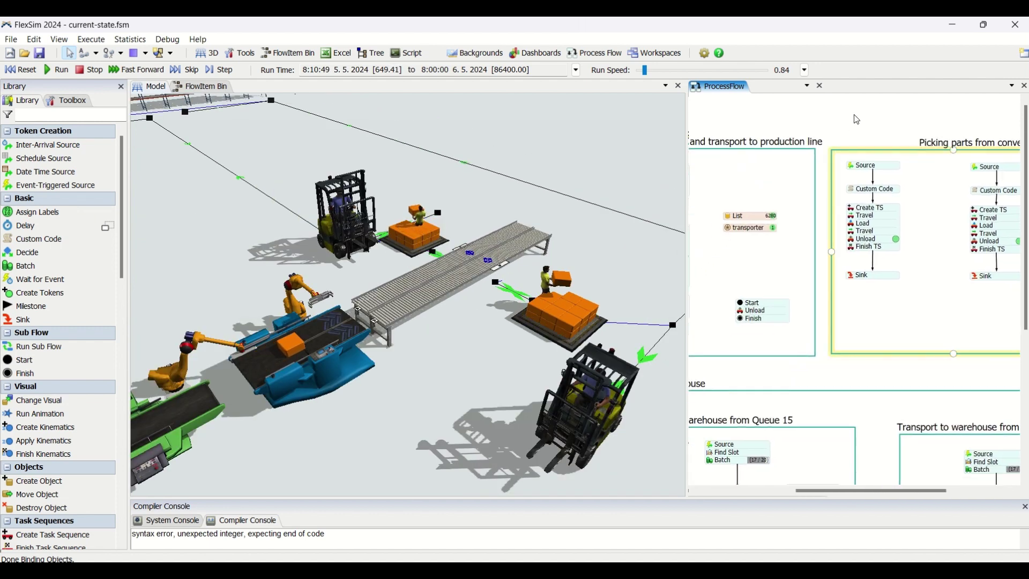
{"action": "scroll", "coordinate": [857, 119], "scroll_direction": "down", "scroll_amount": 1}
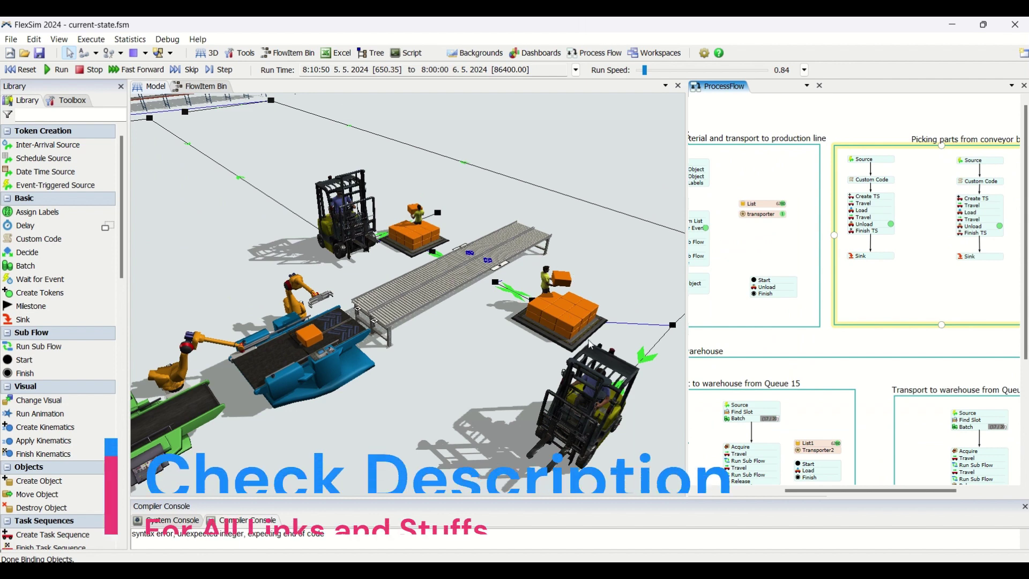
{"action": "left_click_drag", "start_coordinate": [824, 341], "coordinate": [870, 197]}
{"action": "scroll", "coordinate": [838, 341], "scroll_direction": "up", "scroll_amount": 2}
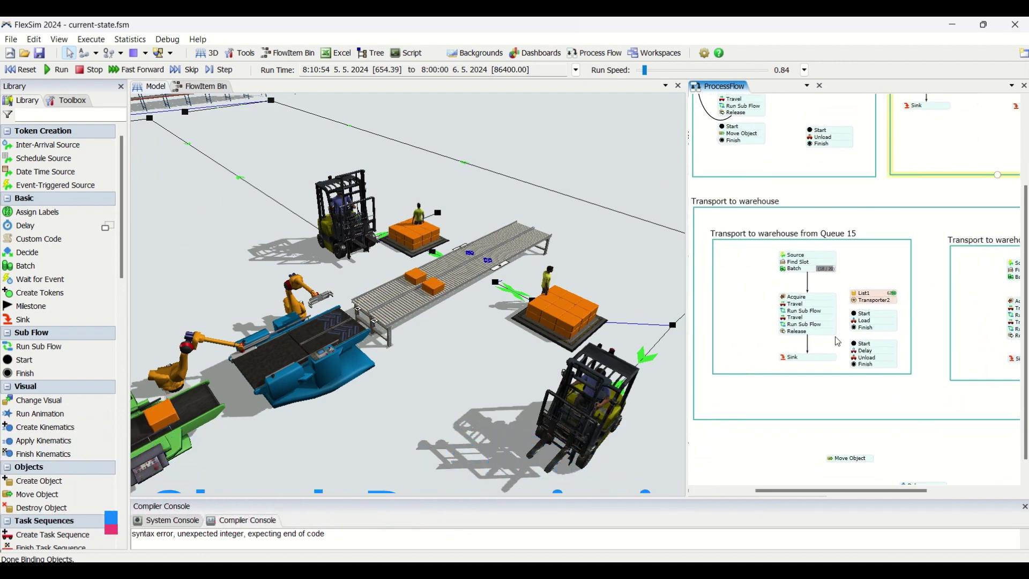
{"action": "left_click_drag", "start_coordinate": [828, 197], "coordinate": [863, 169]}
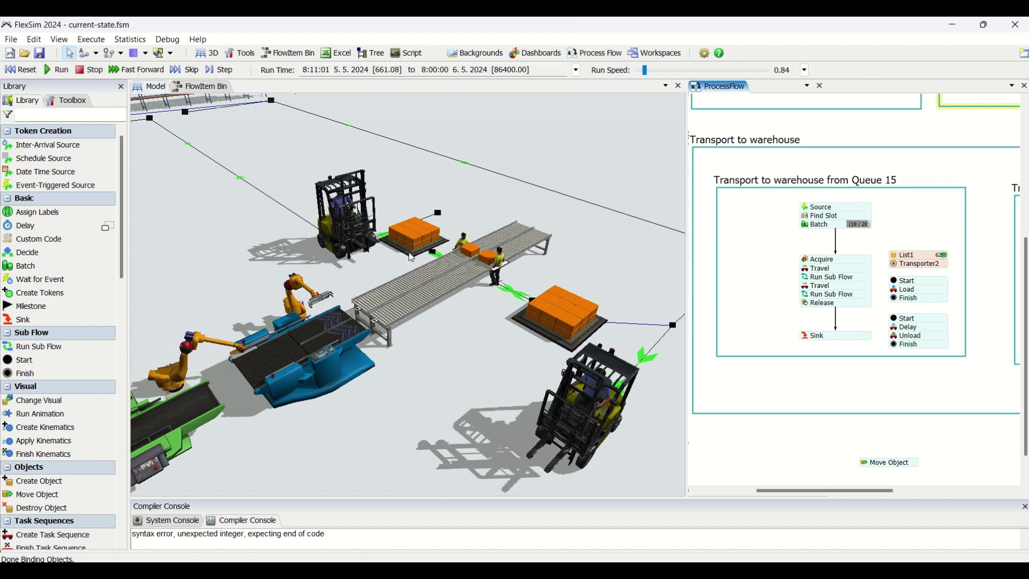
{"action": "scroll", "coordinate": [411, 257], "scroll_direction": "down", "scroll_amount": 2}
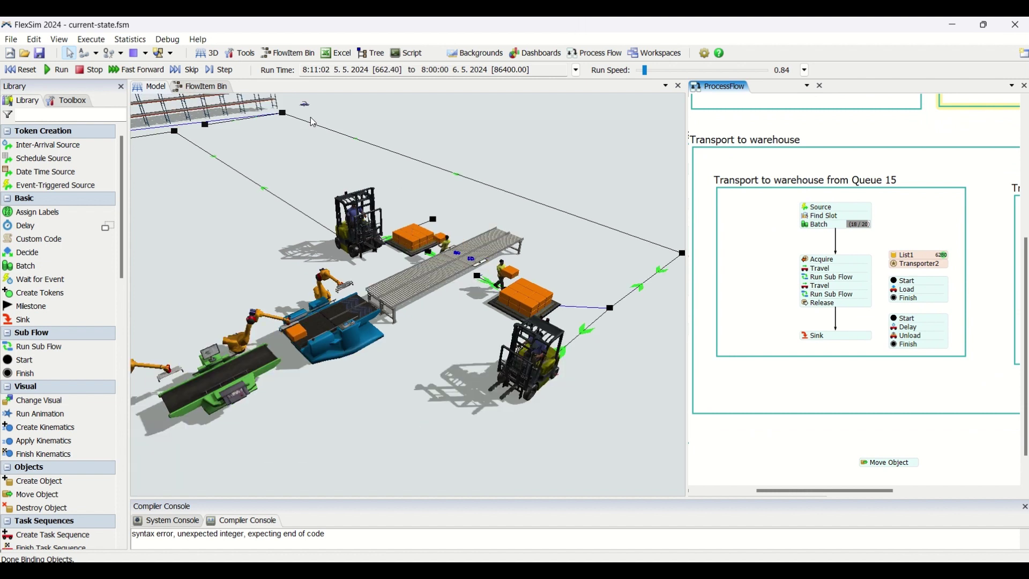
{"action": "scroll", "coordinate": [930, 229], "scroll_direction": "up", "scroll_amount": 2}
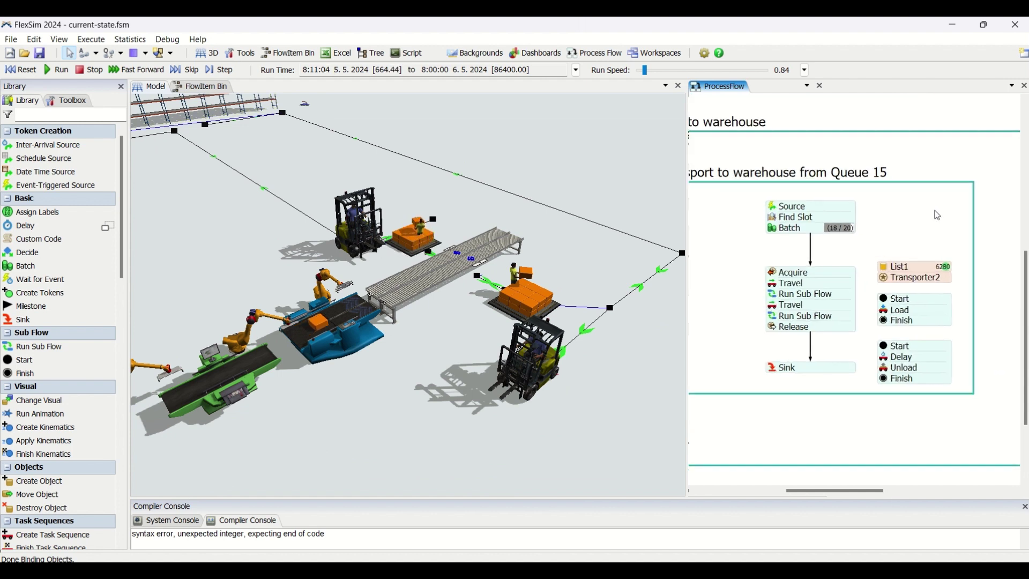
{"action": "double_click", "coordinate": [758, 210]}
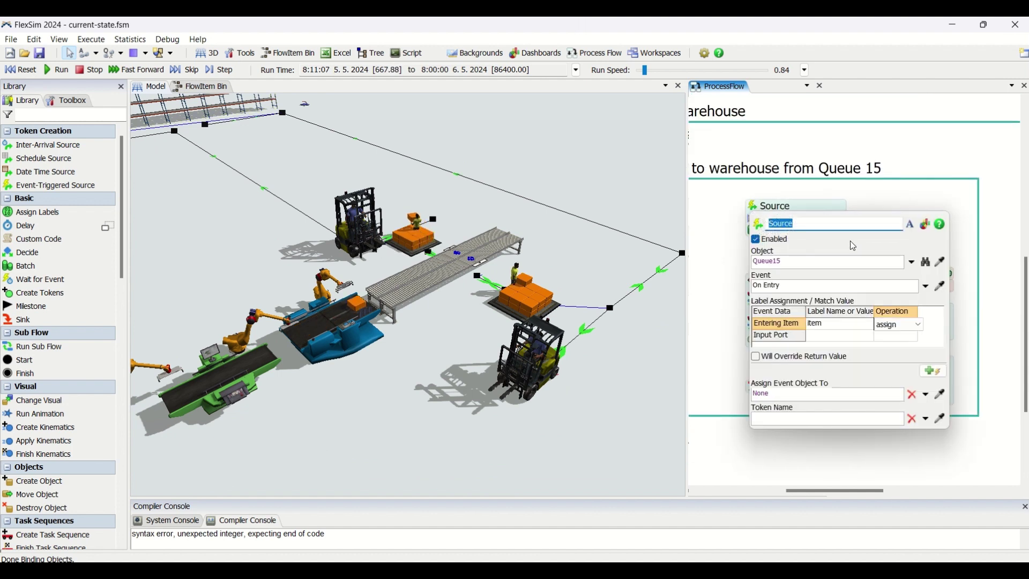
- Confirm the Source triggers on entry to Queue15, then show Find Slot's Any Slot query assigning token.slot
{"action": "left_click", "coordinate": [810, 262]}
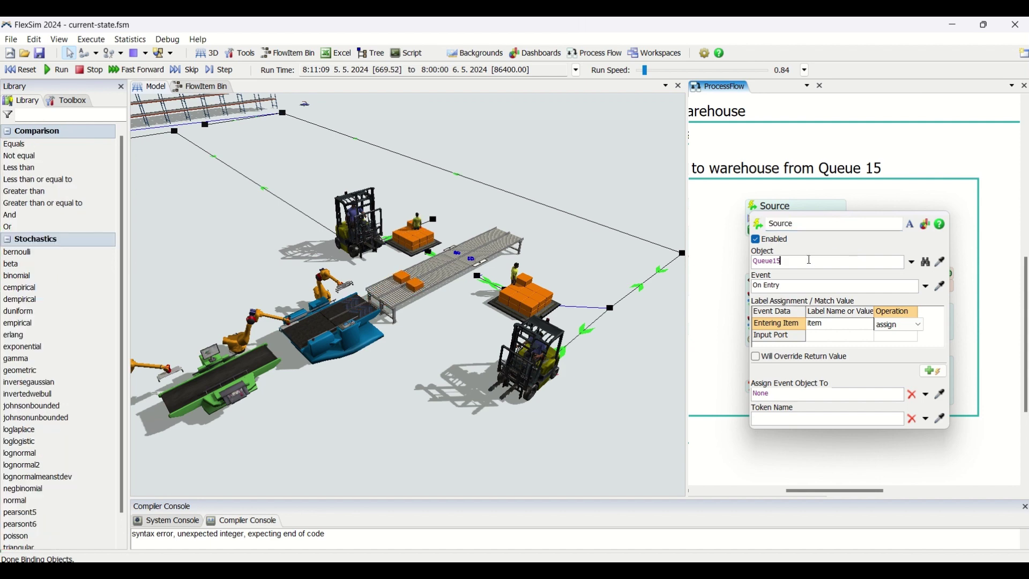
{"action": "left_click", "coordinate": [438, 251]}
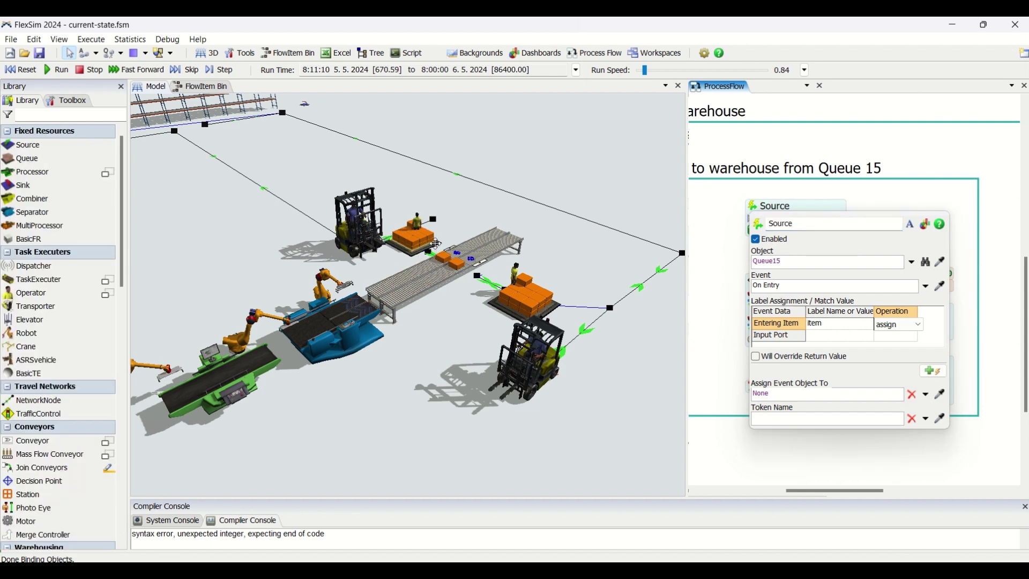
{"action": "left_click", "coordinate": [711, 257]}
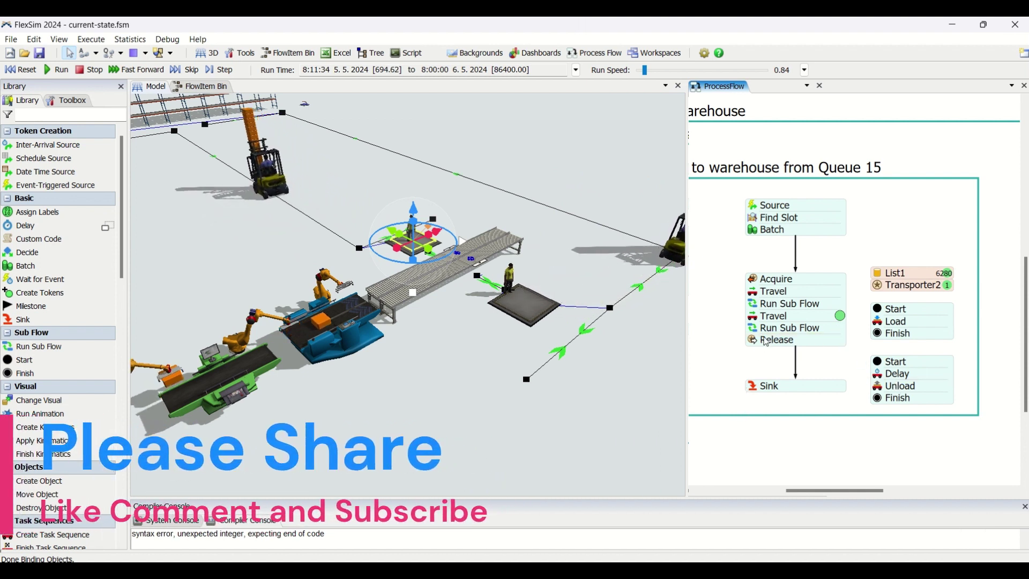
{"action": "left_click", "coordinate": [403, 359]}
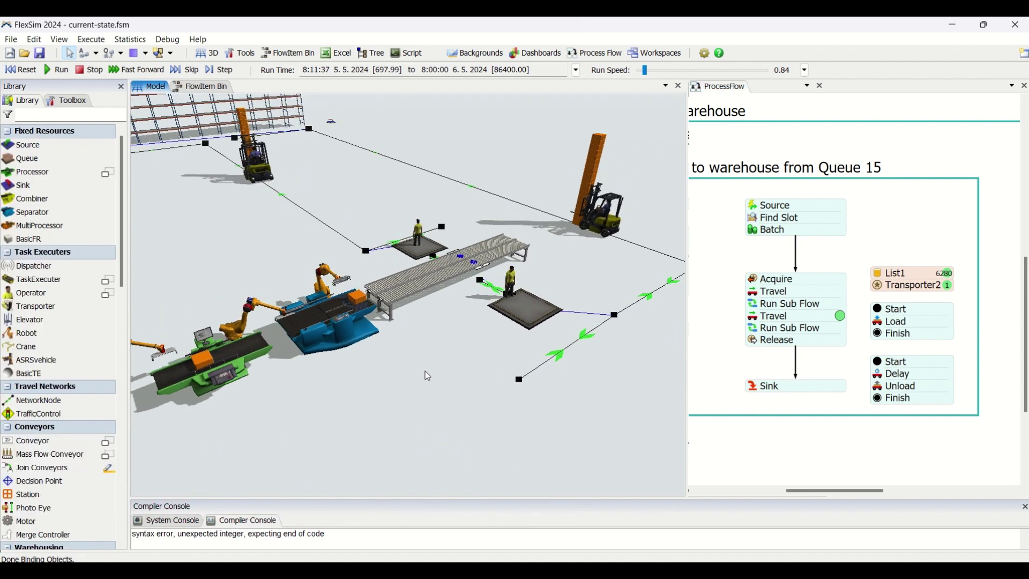
{"action": "double_click", "coordinate": [757, 224]}
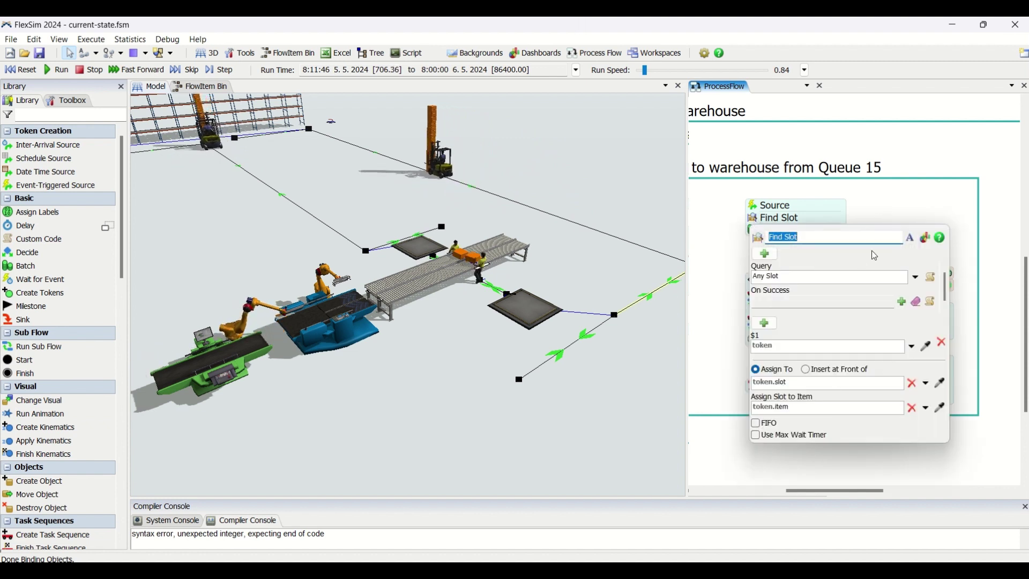
- Leave the Find Slot query as Any Slot, inserting no query option, and close its settings
{"action": "left_click", "coordinate": [800, 276]}
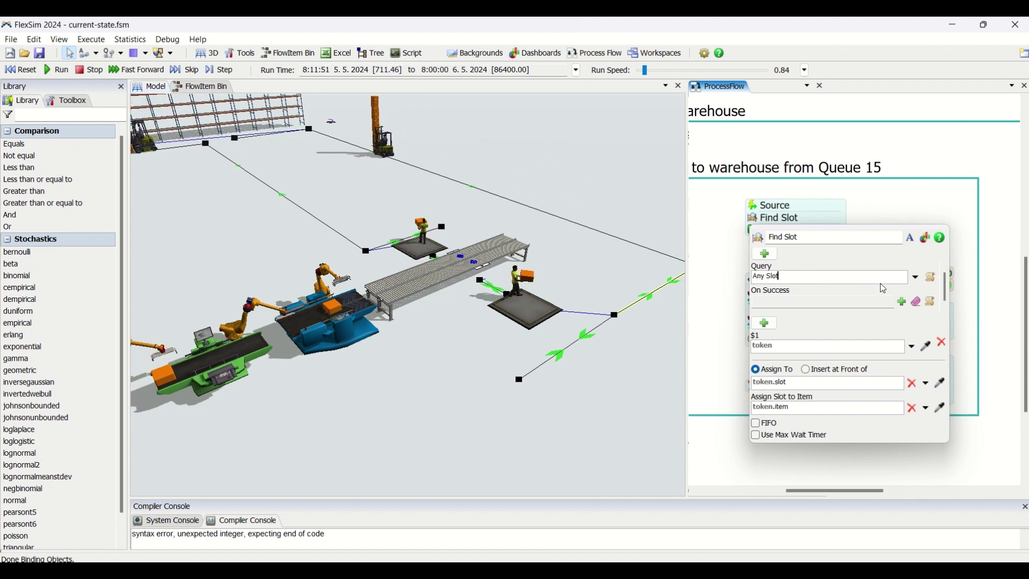
{"action": "left_click", "coordinate": [917, 278]}
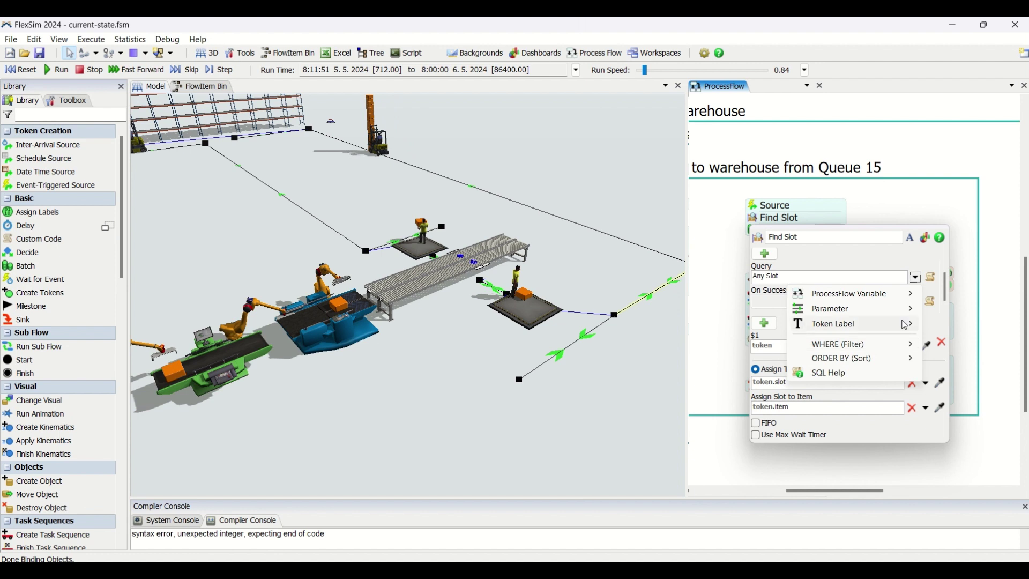
{"action": "mouse_move", "coordinate": [909, 326]}
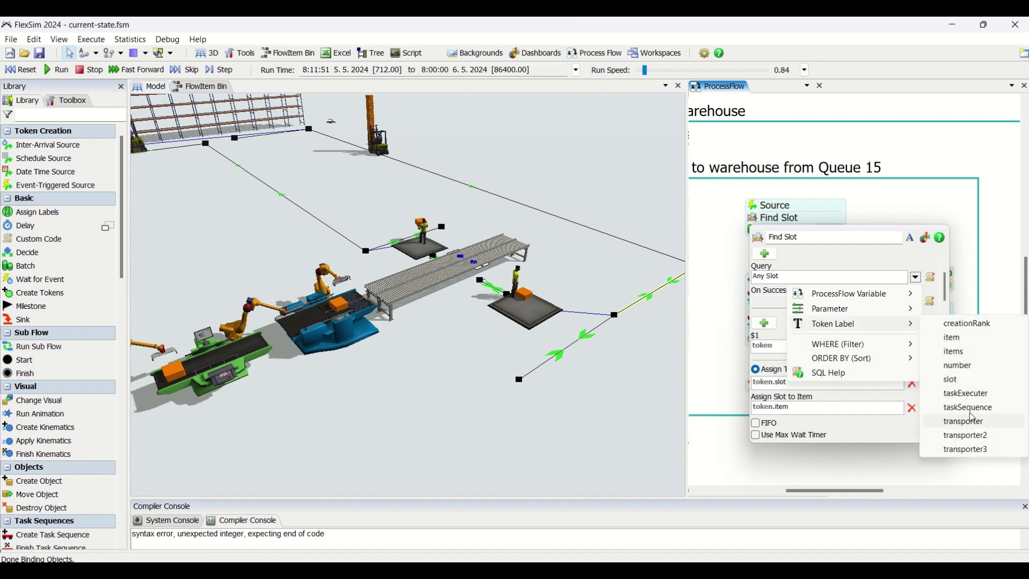
{"action": "left_click", "coordinate": [885, 257]}
{"action": "left_click", "coordinate": [801, 281]}
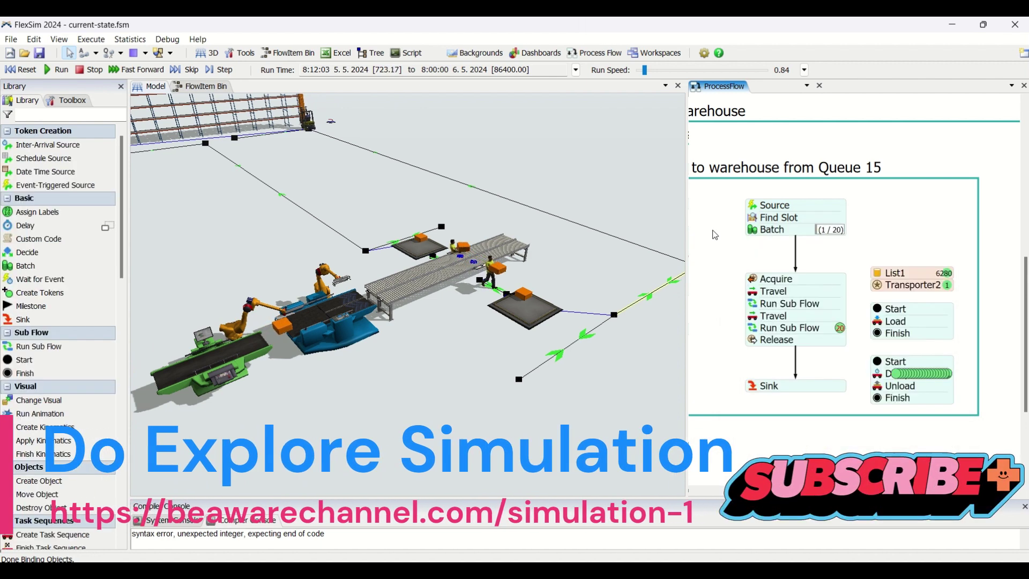
{"action": "left_click", "coordinate": [752, 230]}
{"action": "left_click", "coordinate": [752, 230]}
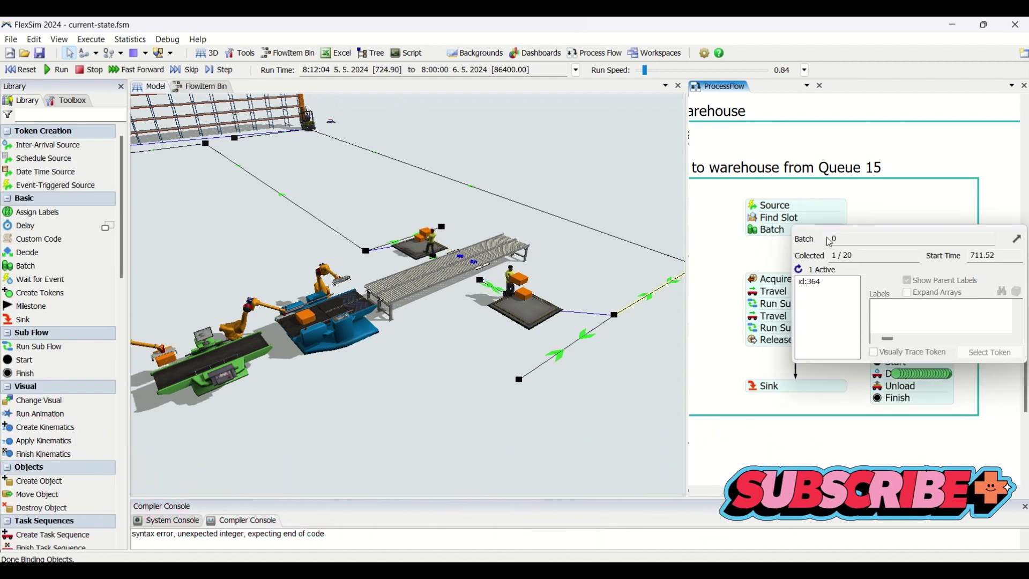
{"action": "left_click", "coordinate": [817, 290]}
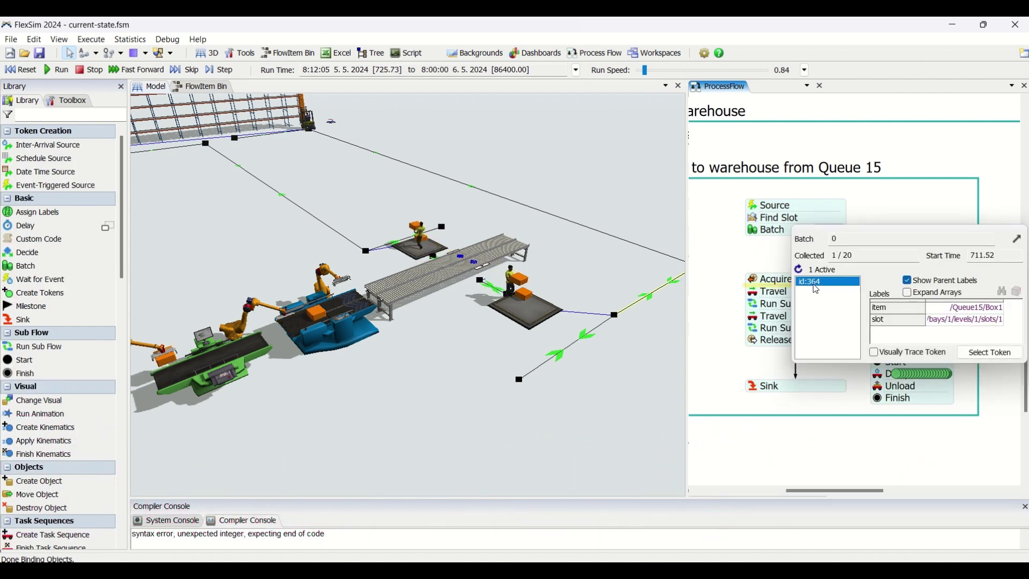
{"action": "left_click", "coordinate": [898, 311]}
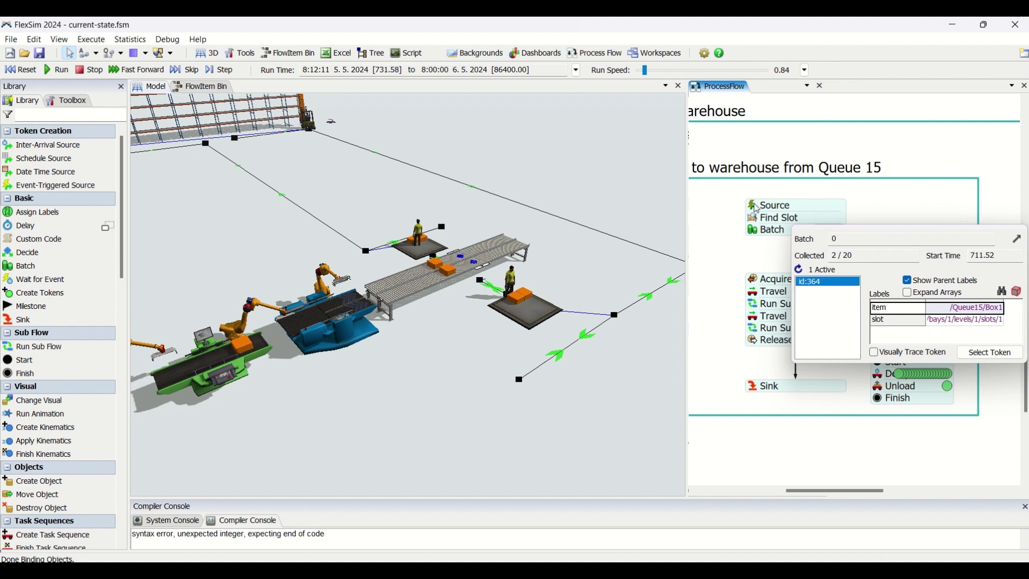
{"action": "left_click", "coordinate": [921, 321]}
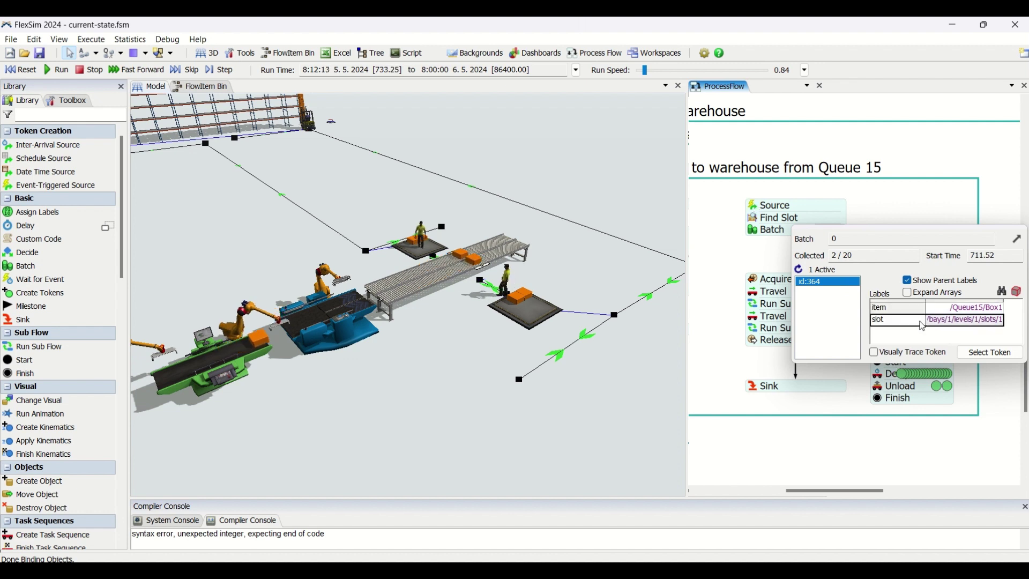
{"action": "left_click", "coordinate": [260, 122]}
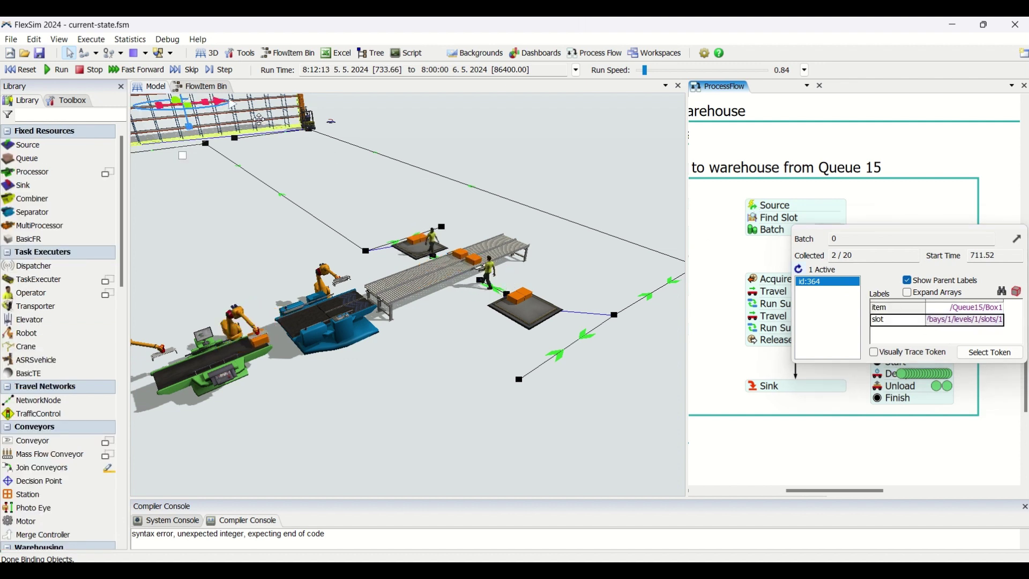
{"action": "double_click", "coordinate": [259, 119]}
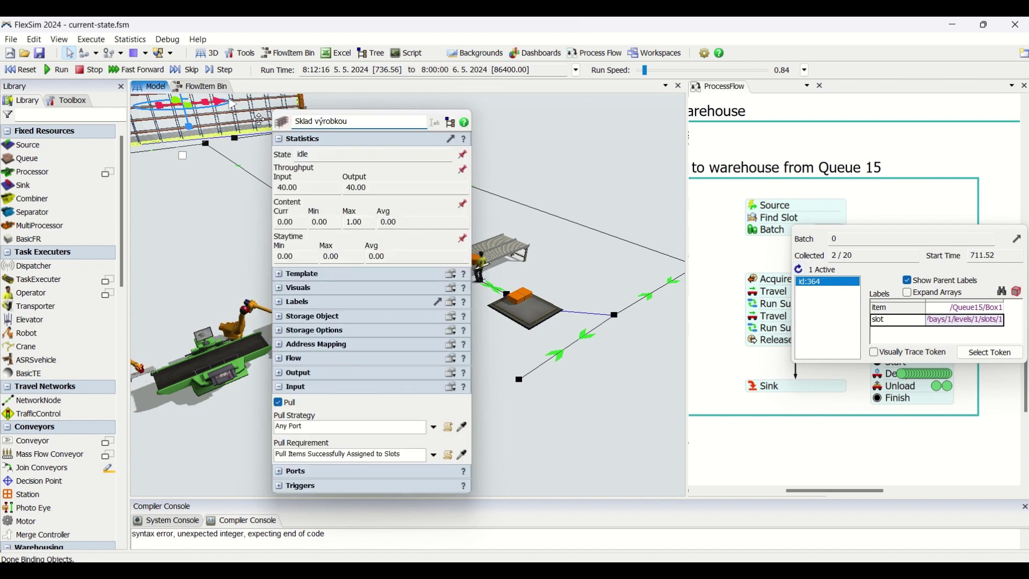
{"action": "left_click", "coordinate": [623, 192]}
{"action": "left_click", "coordinate": [731, 255]}
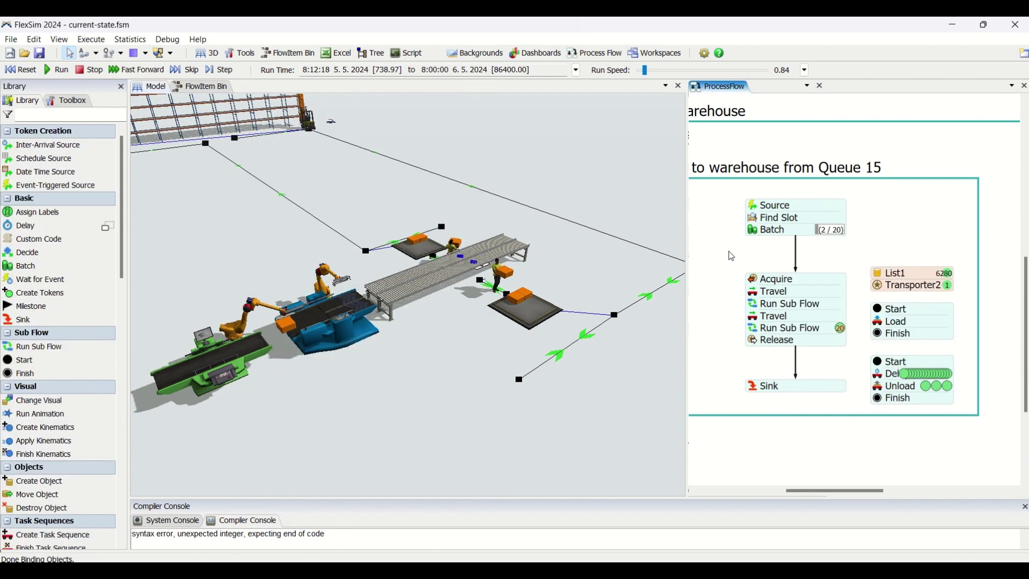
{"action": "double_click", "coordinate": [760, 222]}
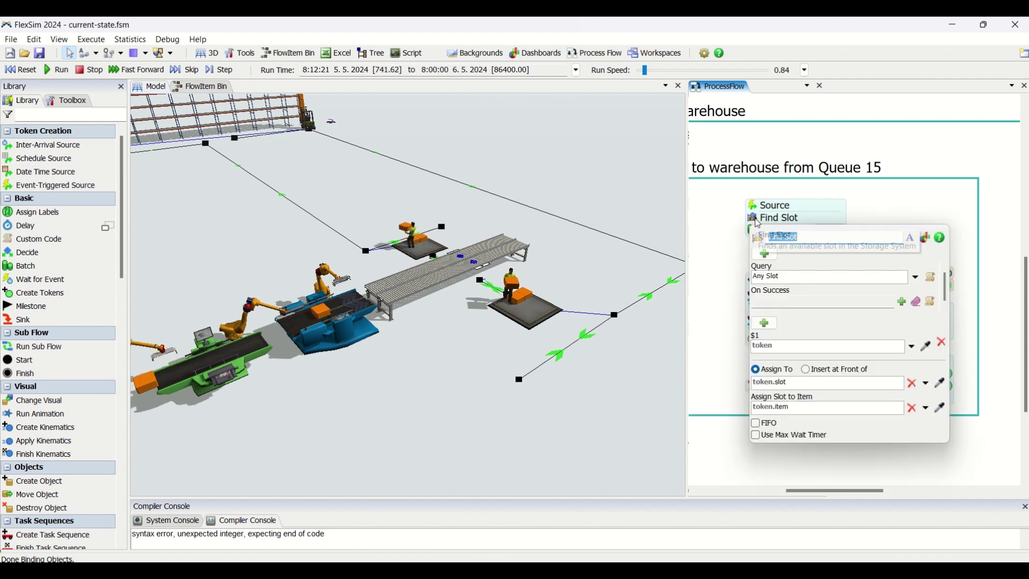
{"action": "left_click", "coordinate": [726, 238]}
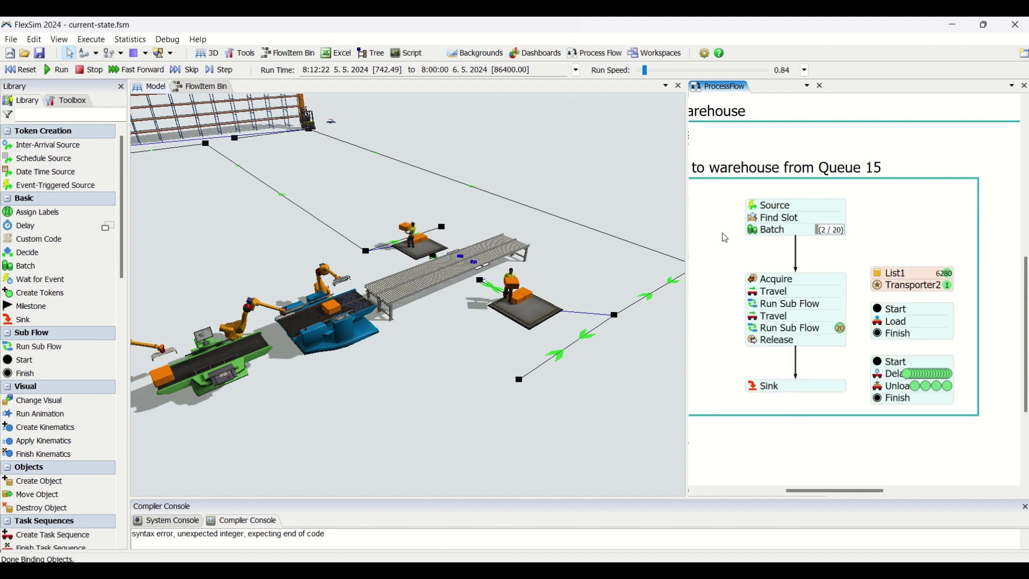
{"action": "double_click", "coordinate": [757, 231]}
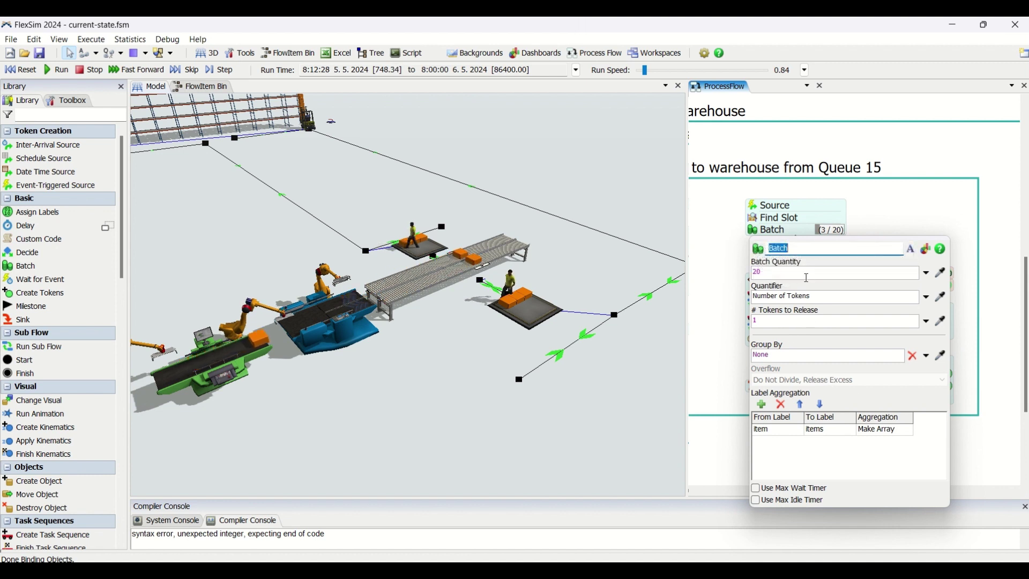
{"action": "left_click", "coordinate": [811, 323]}
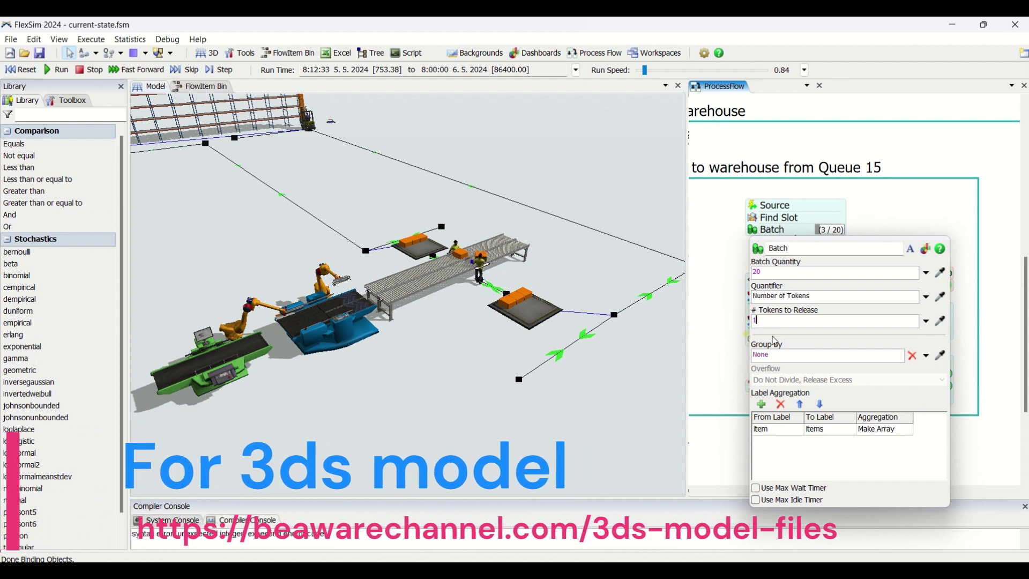
{"action": "left_click", "coordinate": [778, 434]}
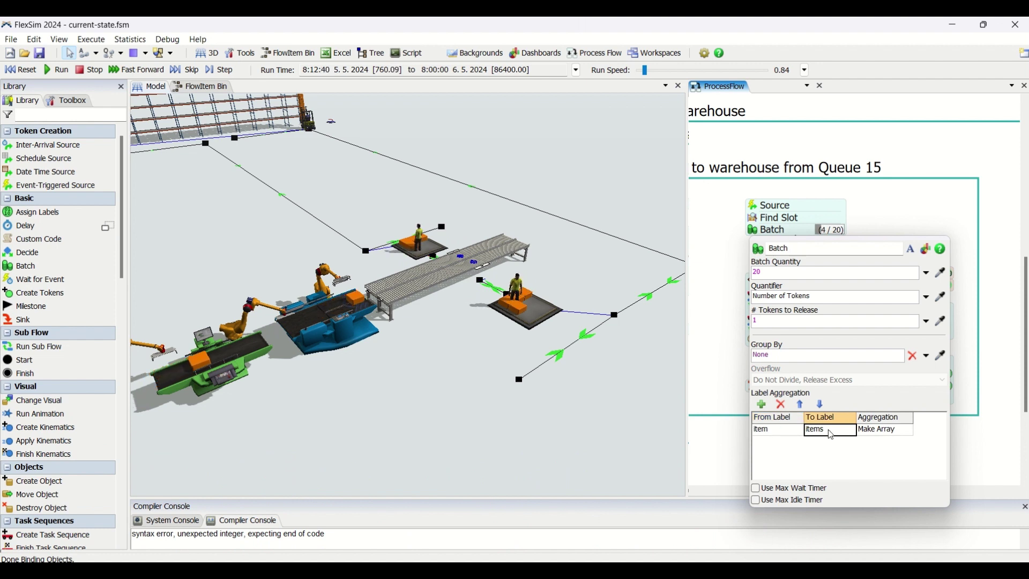
{"action": "left_click", "coordinate": [880, 432]}
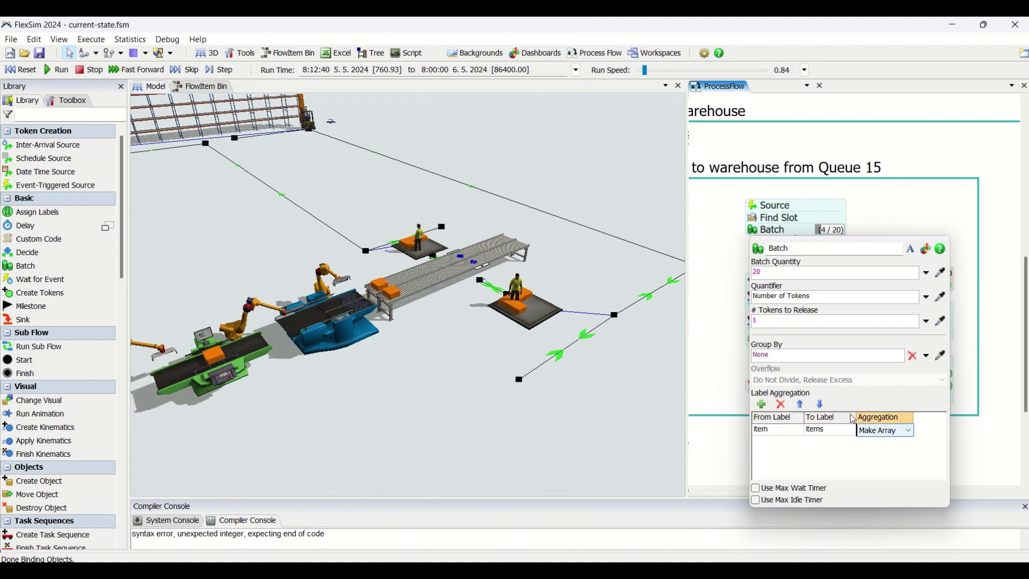
{"action": "left_click", "coordinate": [889, 435]}
{"action": "left_click", "coordinate": [694, 357]}
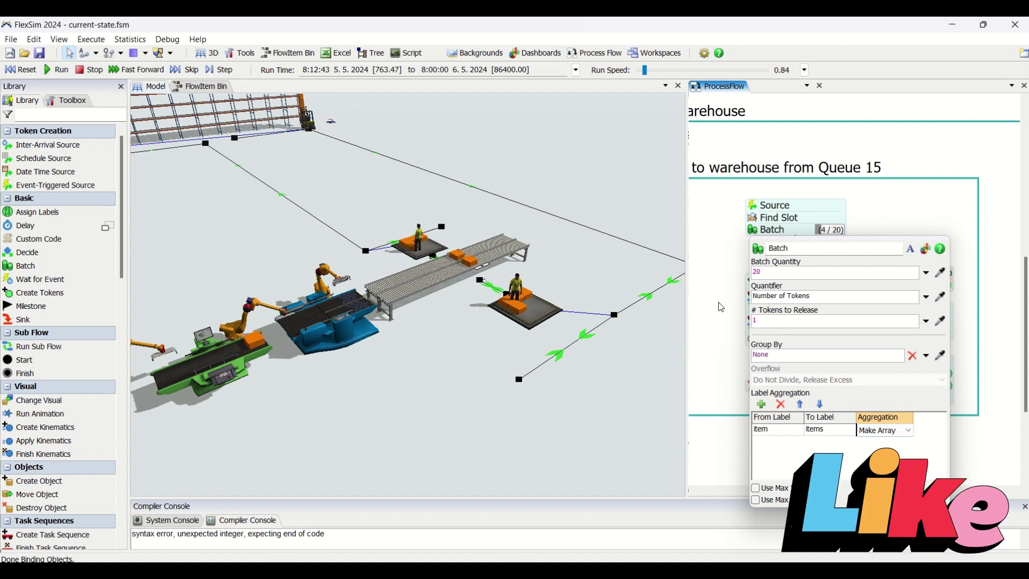
{"action": "left_click", "coordinate": [390, 274]}
{"action": "left_click", "coordinate": [411, 246]}
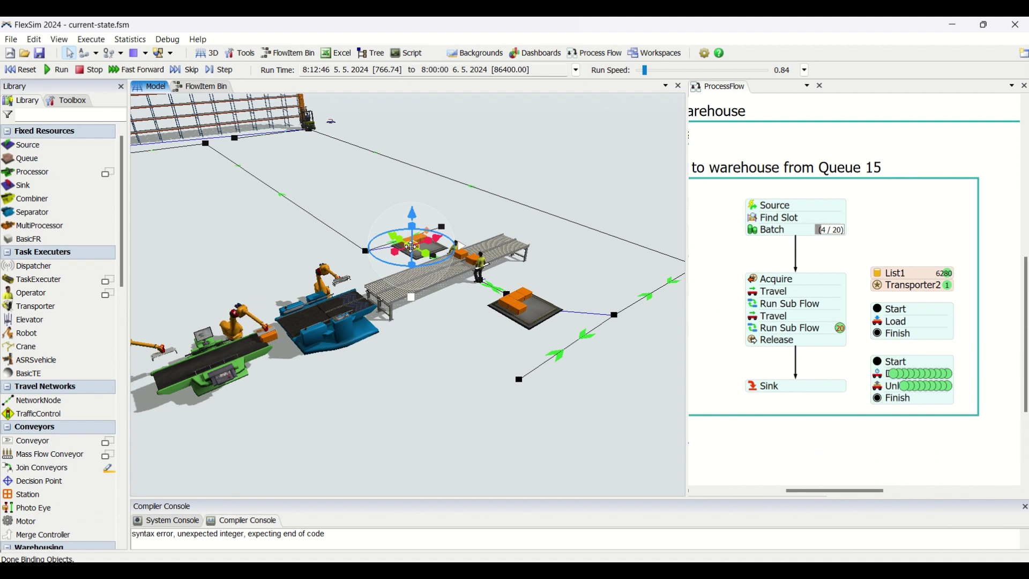
{"action": "left_click", "coordinate": [767, 369]}
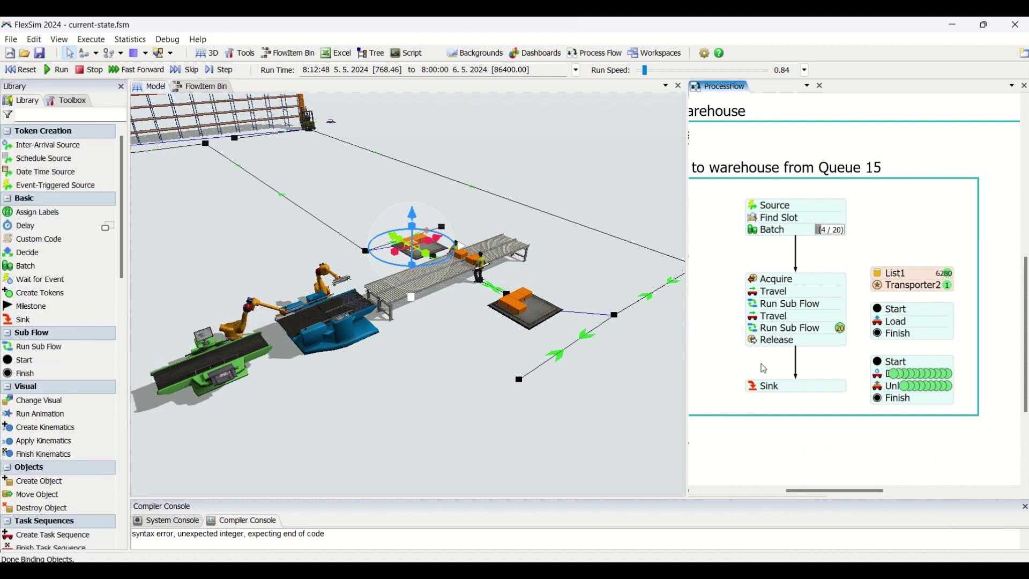
{"action": "double_click", "coordinate": [763, 282]}
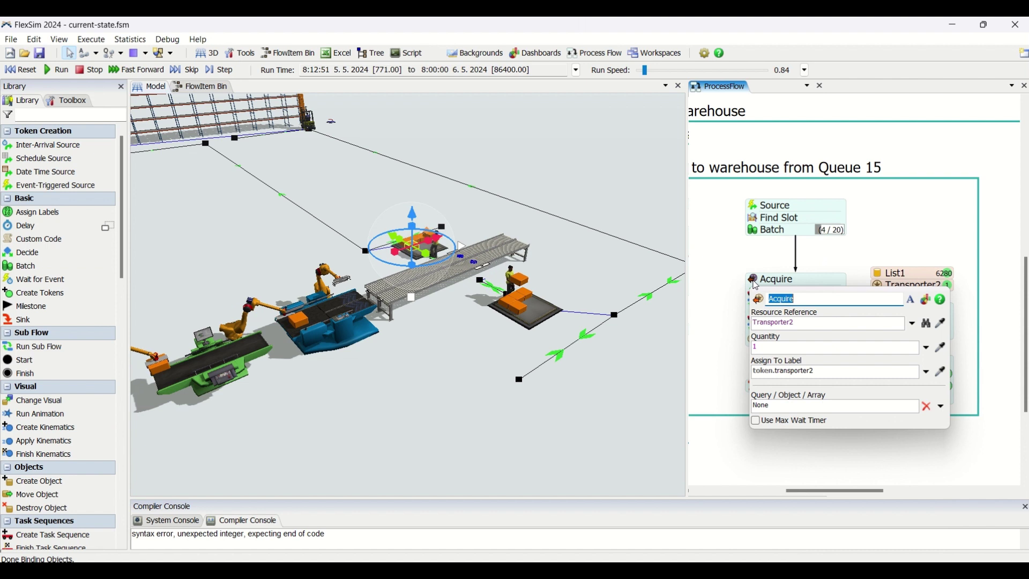
{"action": "left_click", "coordinate": [806, 324]}
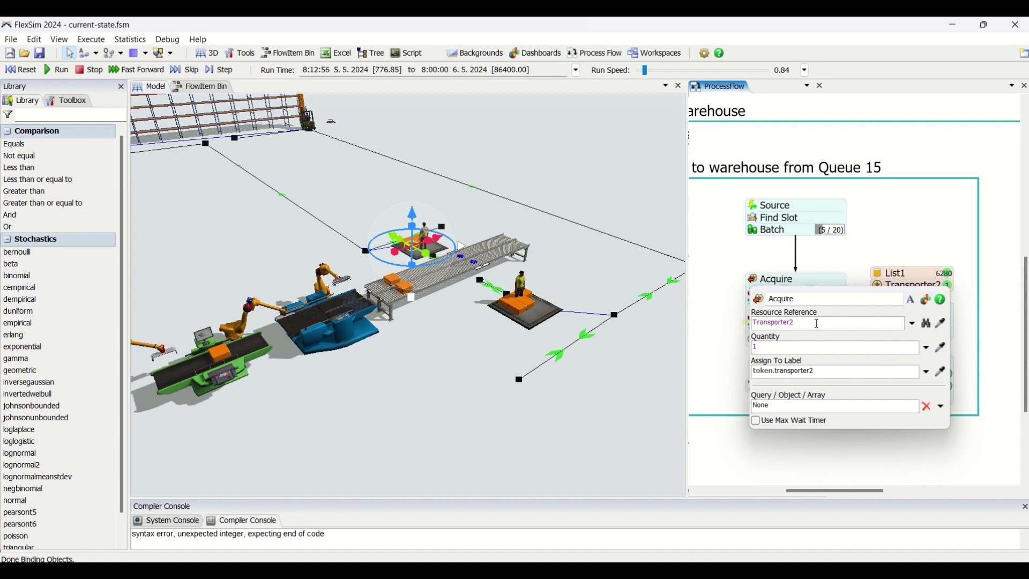
{"action": "left_click", "coordinate": [872, 261]}
{"action": "left_click_drag", "start_coordinate": [872, 261], "coordinate": [627, 225]}
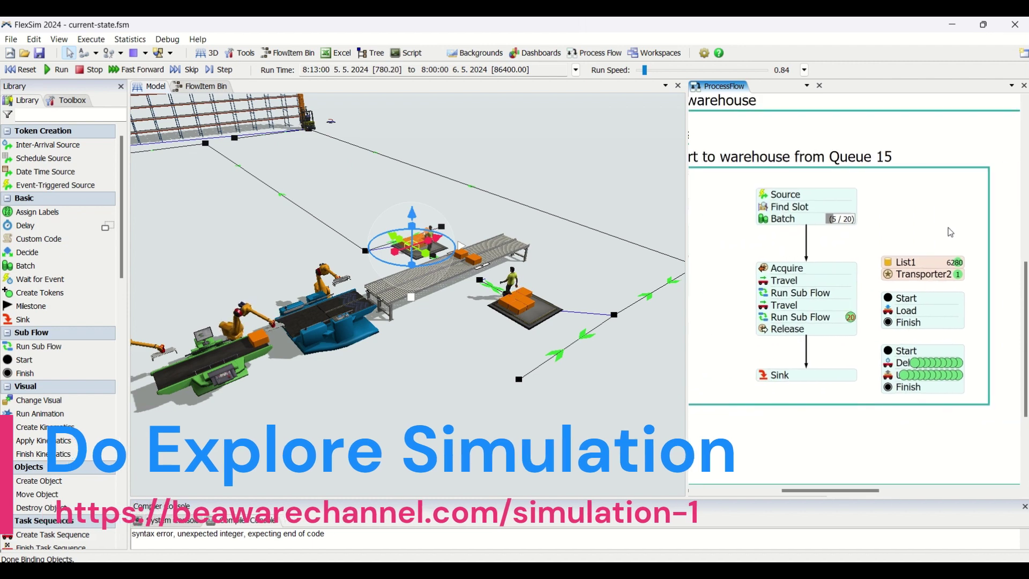
{"action": "double_click", "coordinate": [774, 272]}
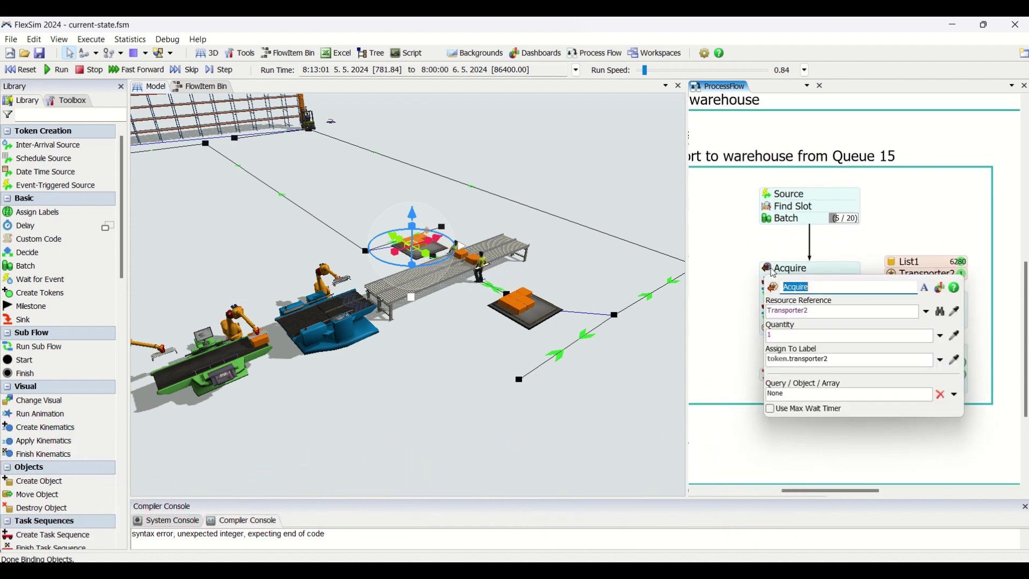
{"action": "left_click", "coordinate": [816, 310]}
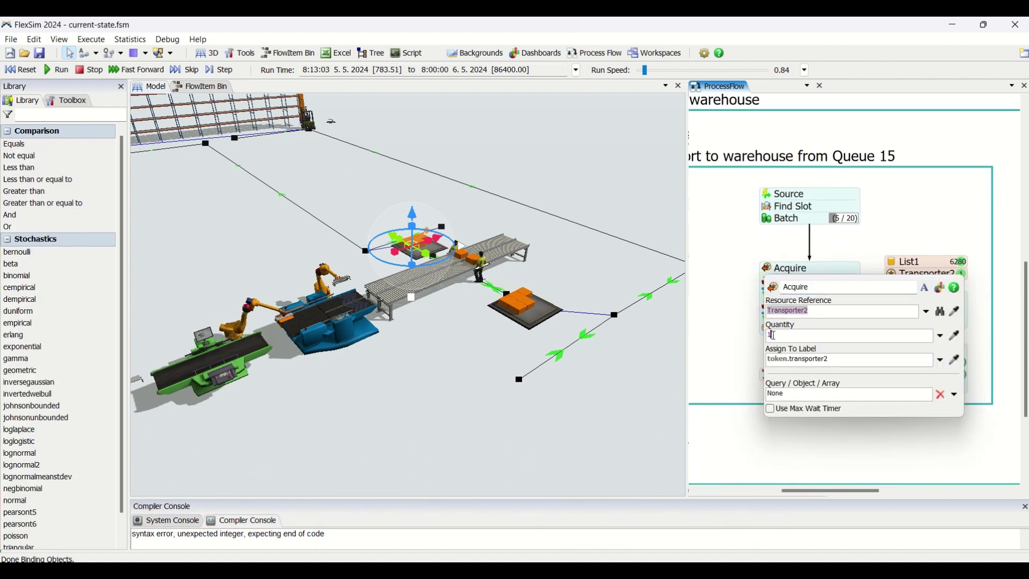
{"action": "left_click", "coordinate": [752, 369]}
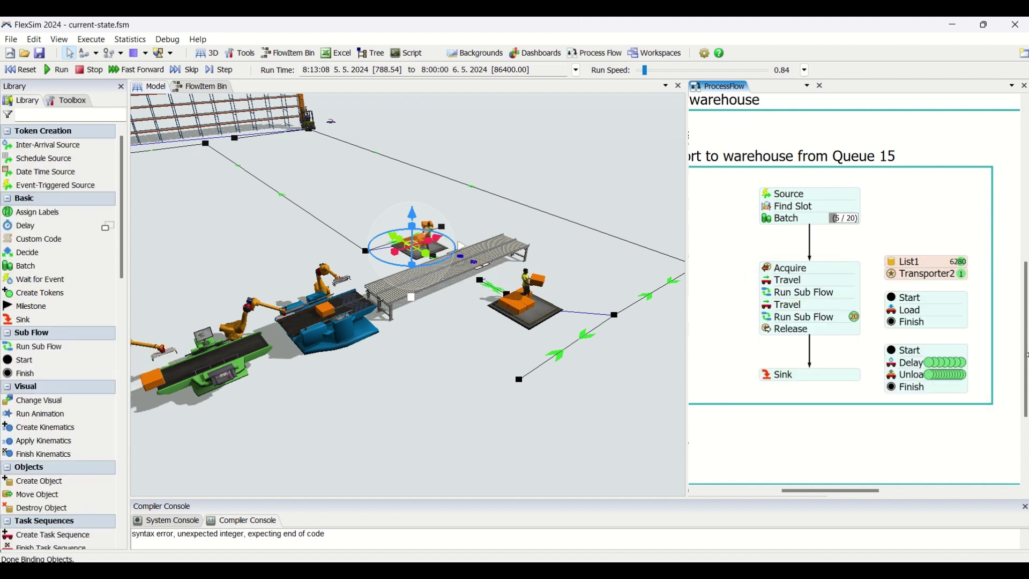
- Inspect a token inside the Run Sub Flow activity and its transporter2 label
{"action": "left_click", "coordinate": [855, 318]}
{"action": "left_click", "coordinate": [252, 303]}
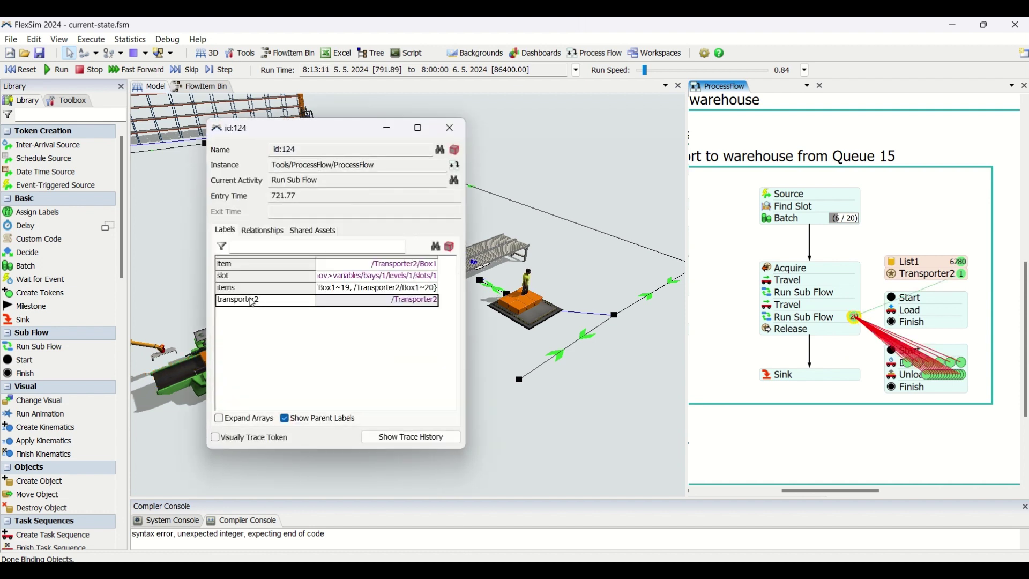
{"action": "left_click", "coordinate": [450, 129]}
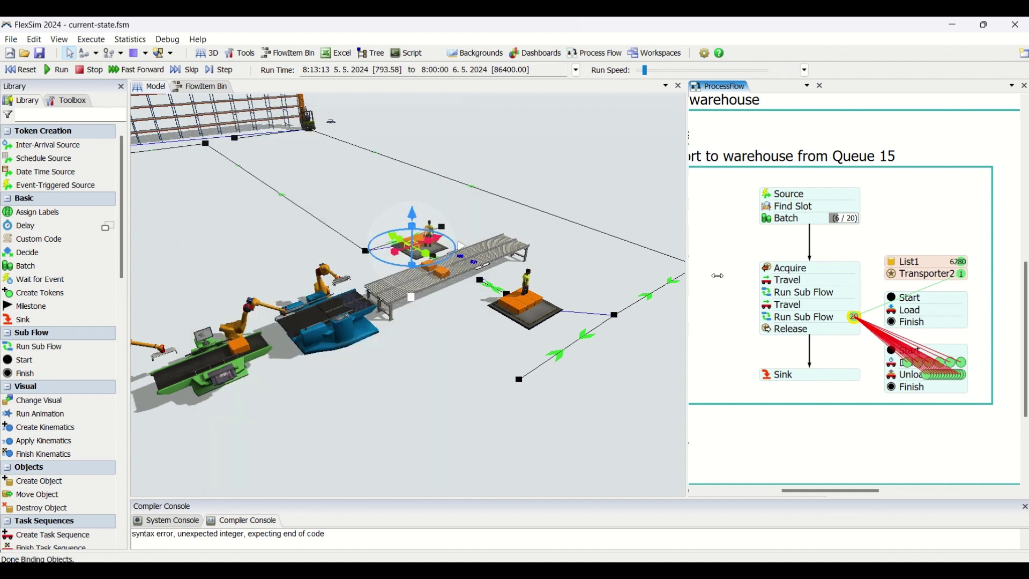
- Review the Travel activity: executer token.transporter2, destination Queue15
{"action": "left_click", "coordinate": [771, 296]}
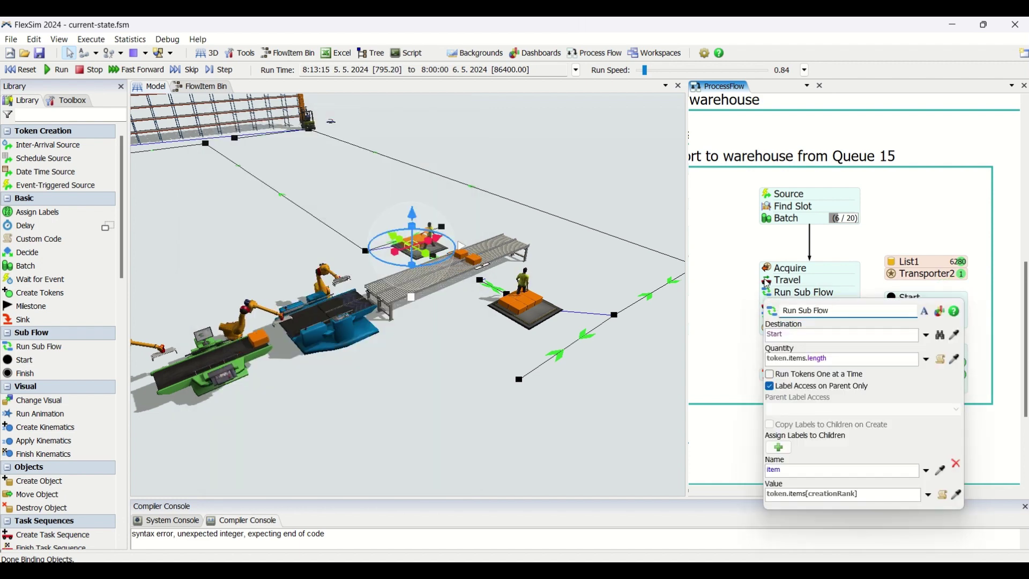
{"action": "left_click", "coordinate": [771, 280]}
{"action": "left_click", "coordinate": [844, 322]}
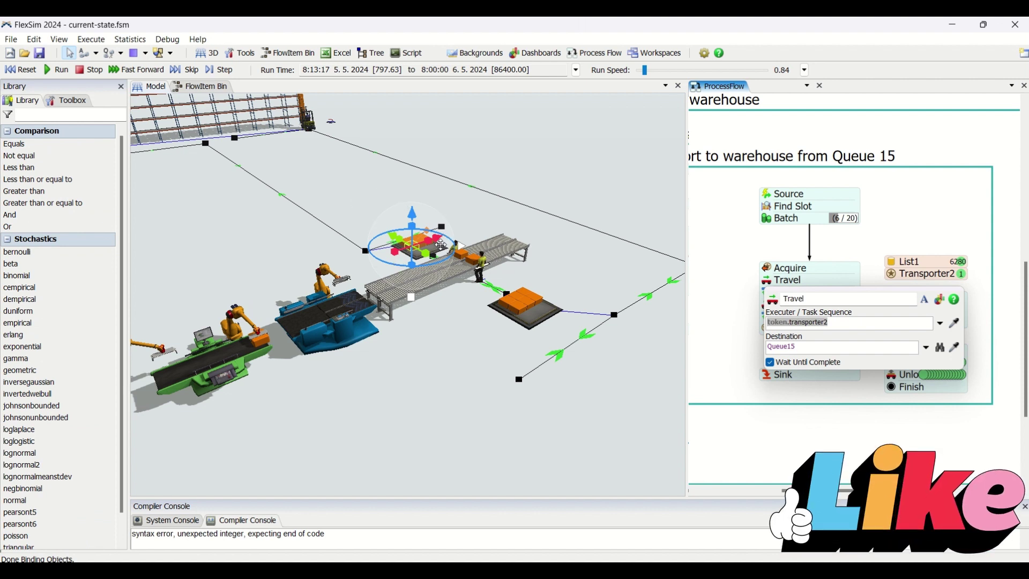
{"action": "left_click", "coordinate": [786, 346]}
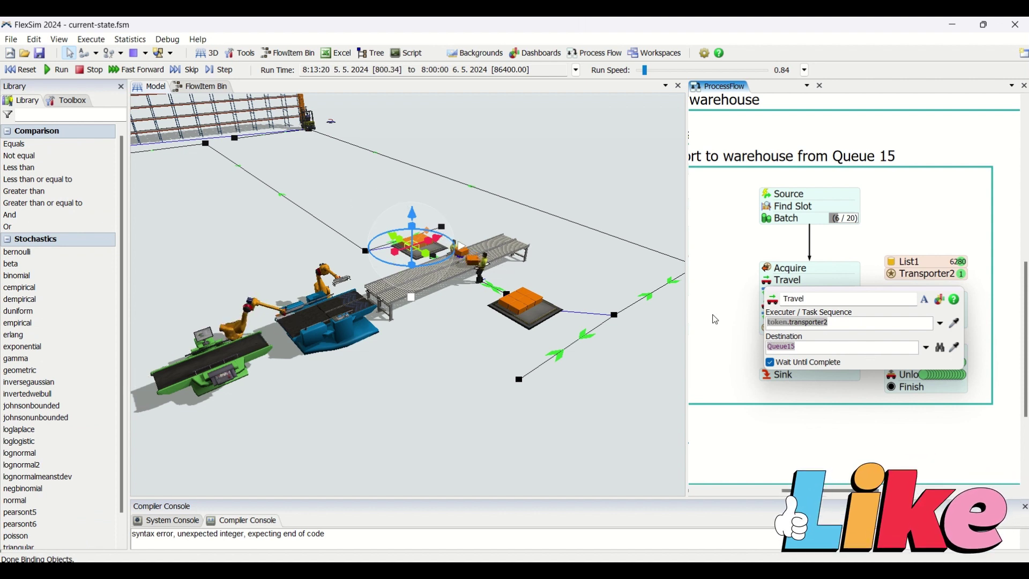
{"action": "left_click", "coordinate": [761, 301]}
- Check Run Sub Flow's Destination Start, quantity token.items.length and item label, then close it
{"action": "left_click", "coordinate": [764, 294]}
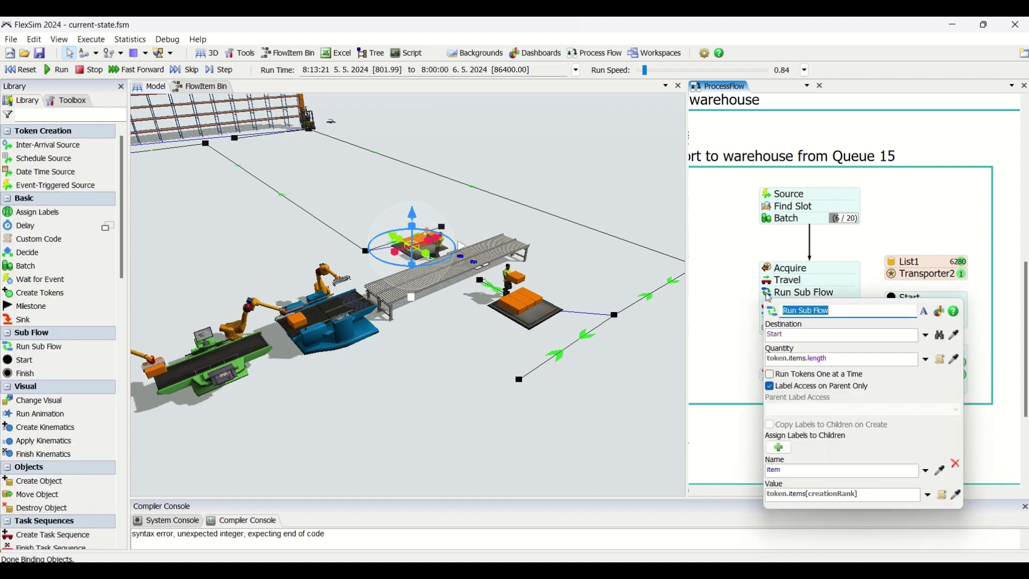
{"action": "left_click", "coordinate": [856, 362]}
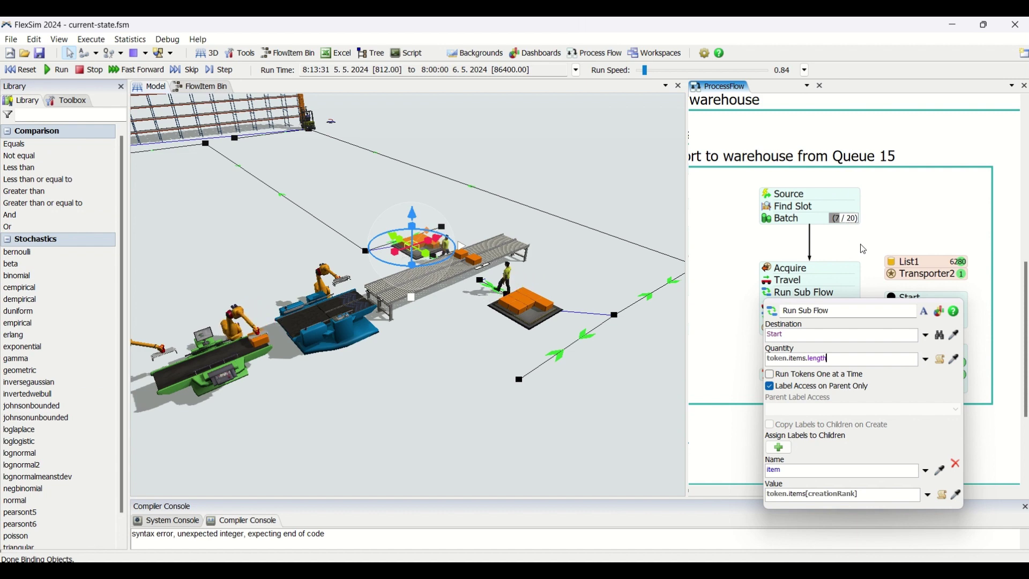
{"action": "left_click", "coordinate": [865, 380]}
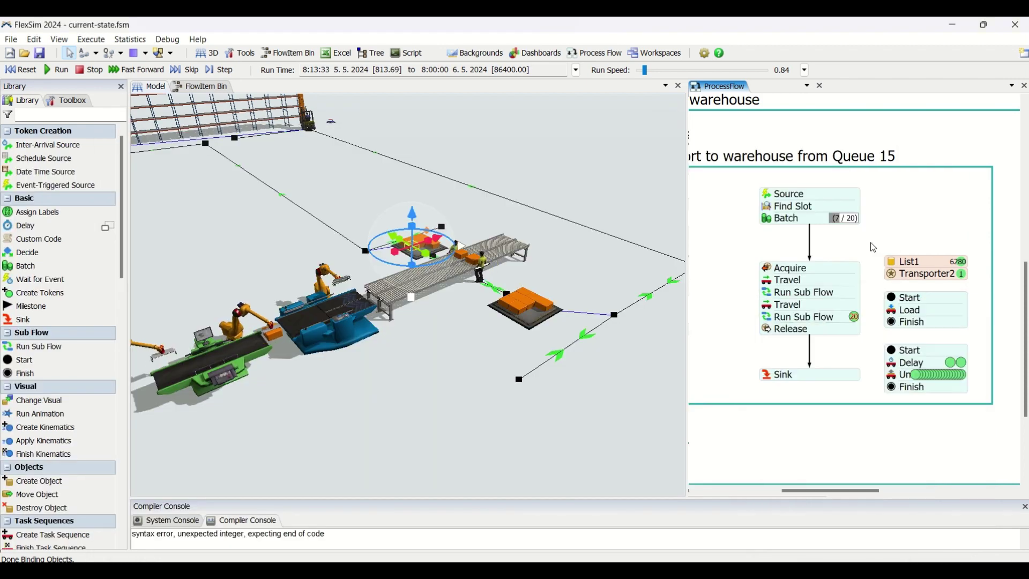
{"action": "left_click", "coordinate": [895, 312]}
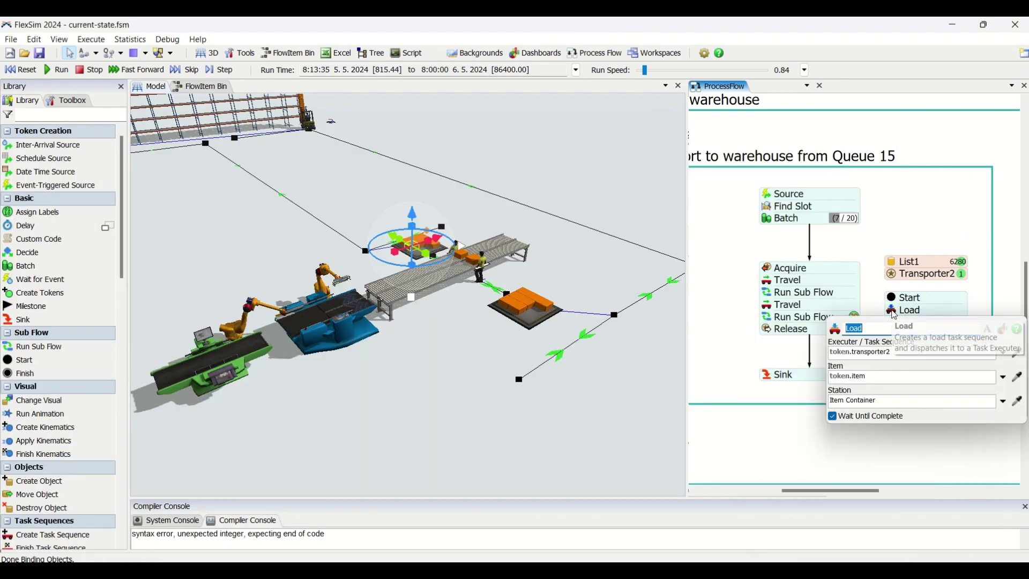
- Review Load (executer token.transporter2, item token.item, station Item Container), then the Travel to Sklad výrobkou
{"action": "left_click", "coordinate": [899, 304]}
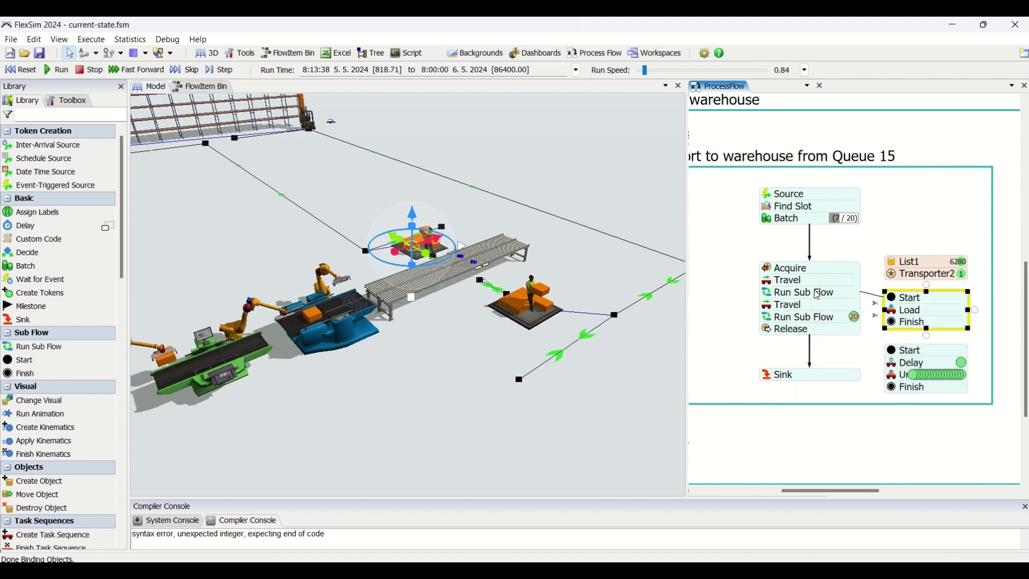
{"action": "left_click", "coordinate": [897, 313]}
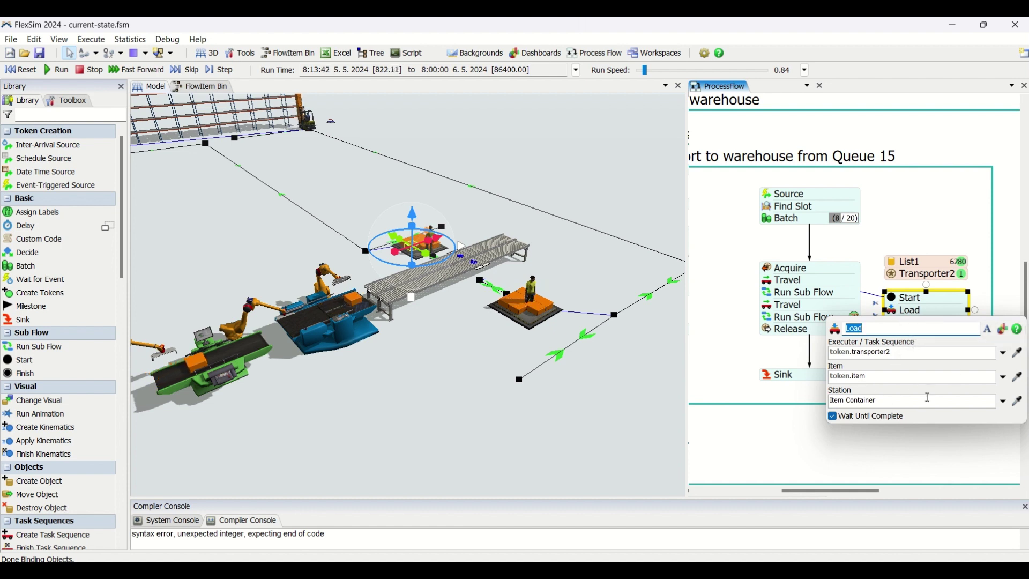
{"action": "left_click", "coordinate": [834, 378]}
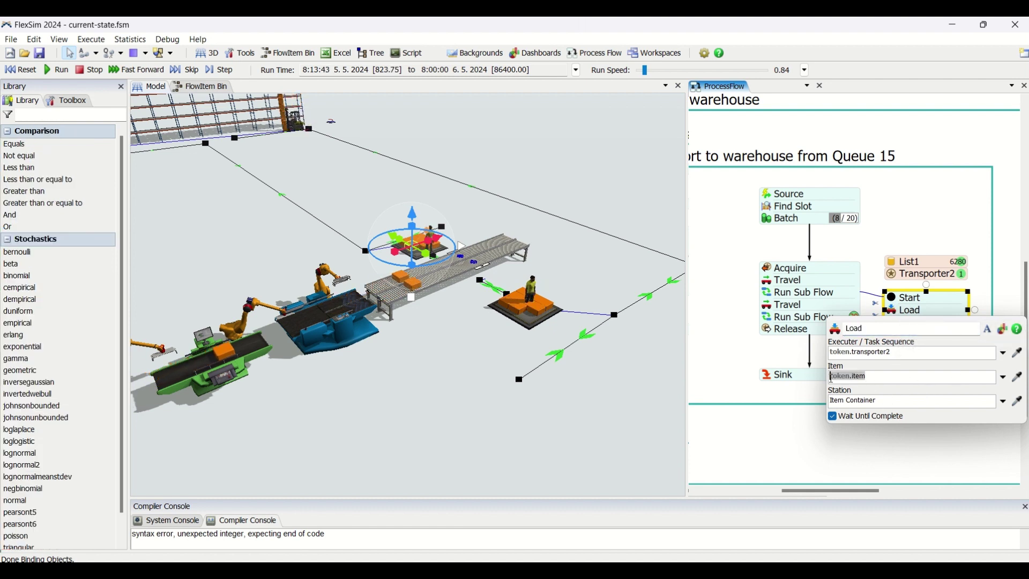
{"action": "left_click", "coordinate": [837, 400]}
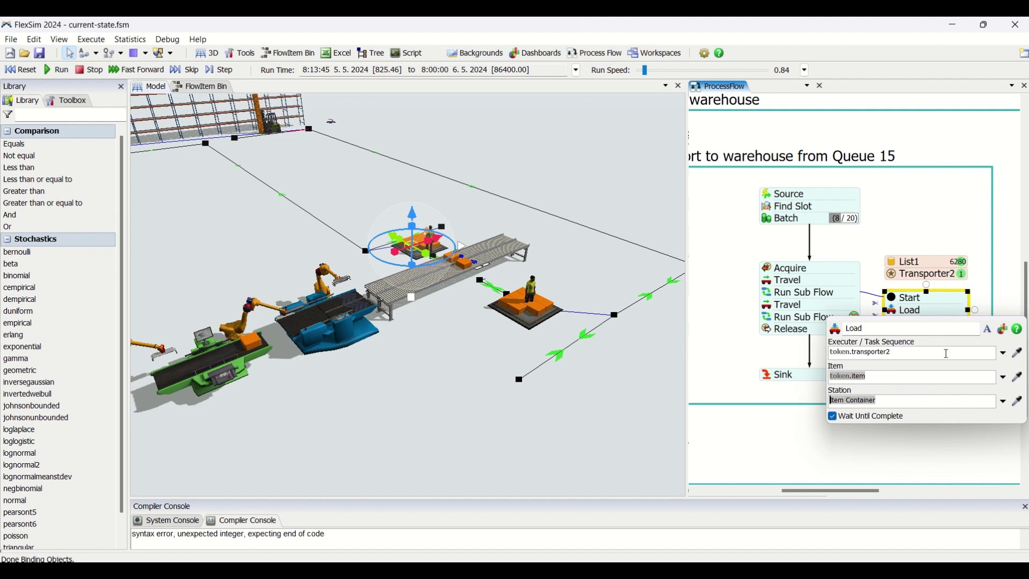
{"action": "left_click", "coordinate": [951, 354]}
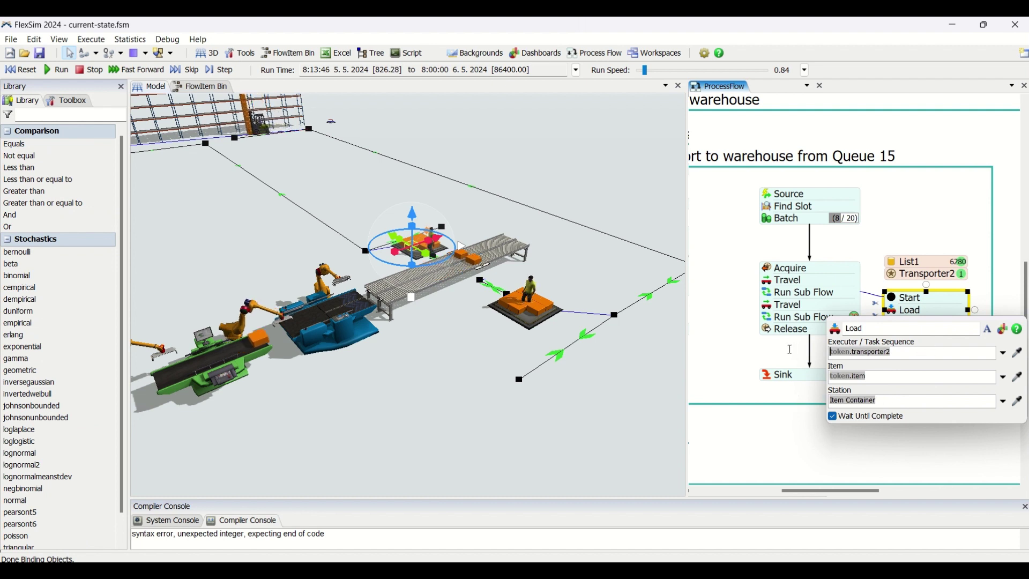
{"action": "left_click", "coordinate": [885, 259]}
{"action": "left_click", "coordinate": [767, 308]}
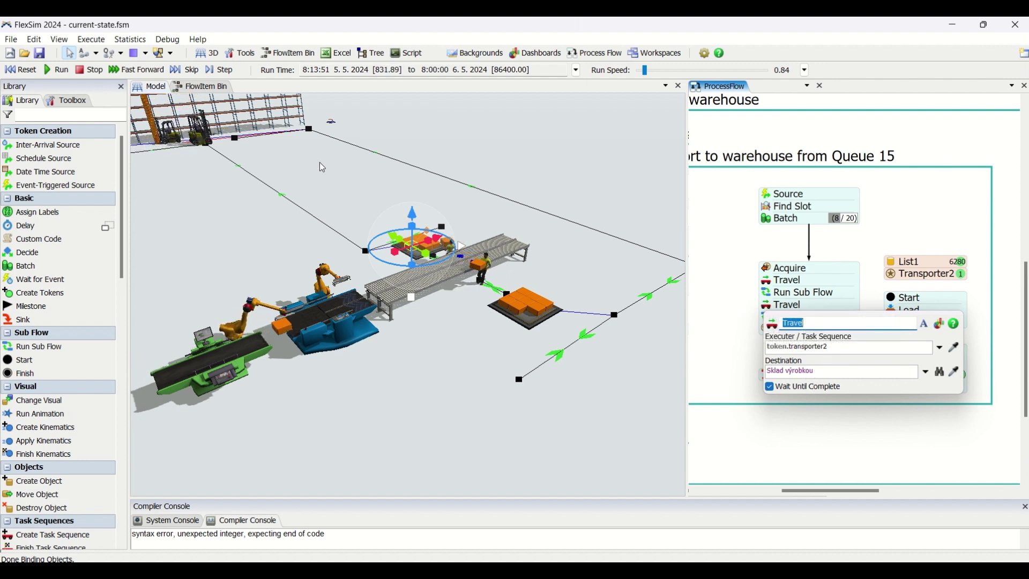
- Review the second Run Sub Flow activity's item label value expression
{"action": "left_click", "coordinate": [793, 268]}
{"action": "left_click", "coordinate": [753, 330]}
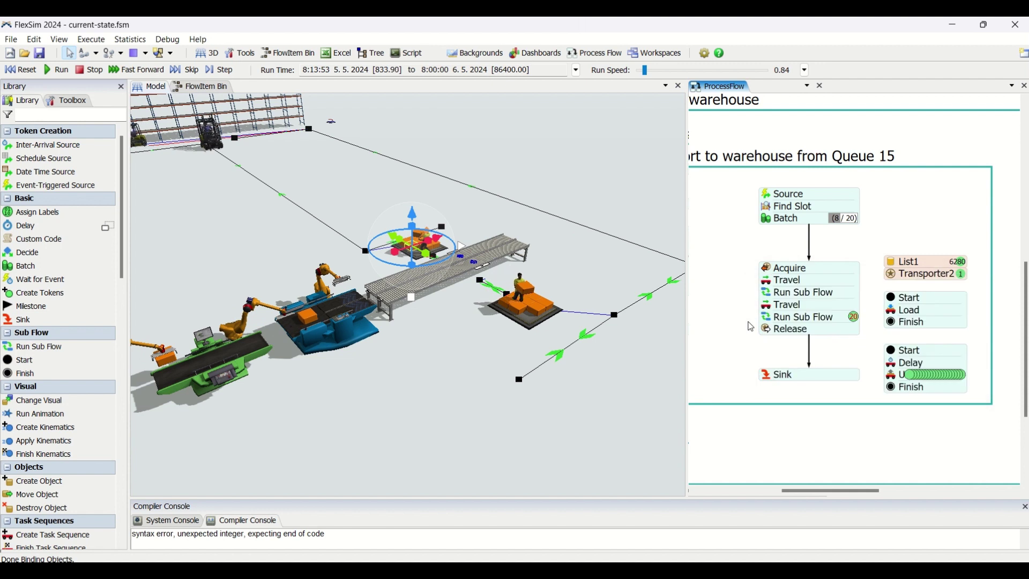
{"action": "left_click", "coordinate": [768, 318]}
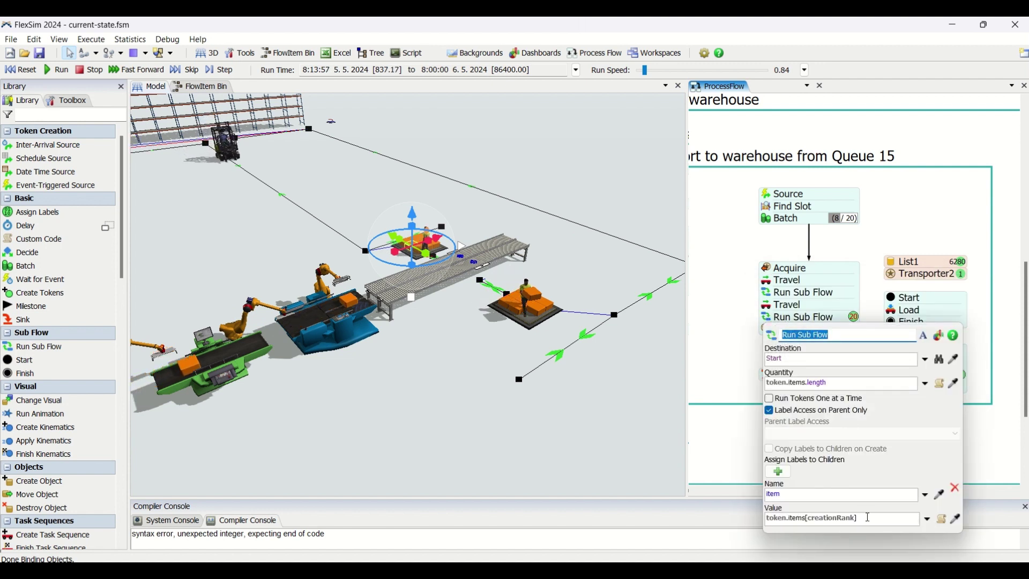
{"action": "left_click", "coordinate": [769, 518]}
{"action": "left_click", "coordinate": [740, 341]}
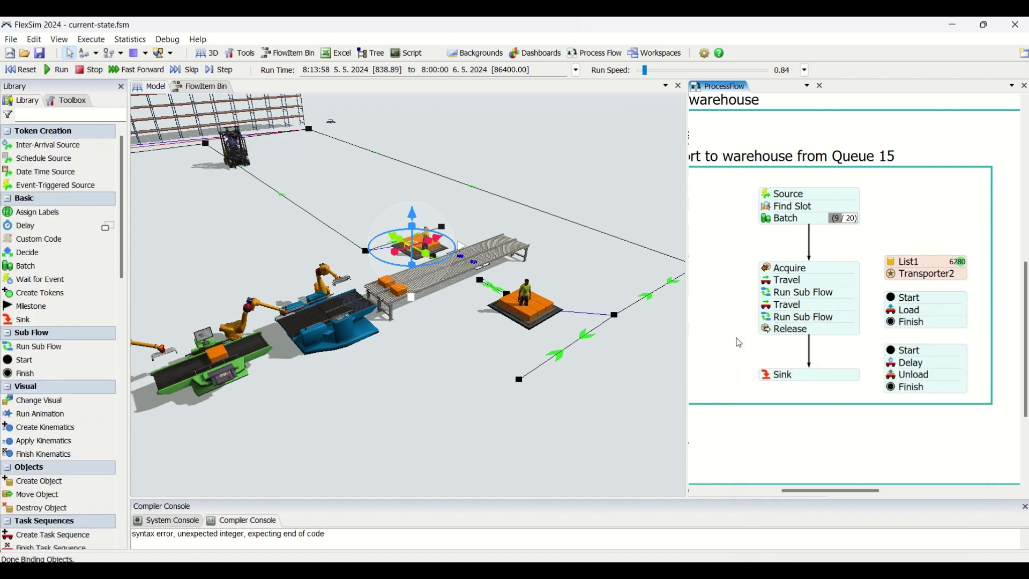
- Check the 5-second Delay and the Unload of token.transporter2 at station Sklad výrobkou
{"action": "left_click", "coordinate": [893, 366]}
{"action": "left_click", "coordinate": [905, 432]}
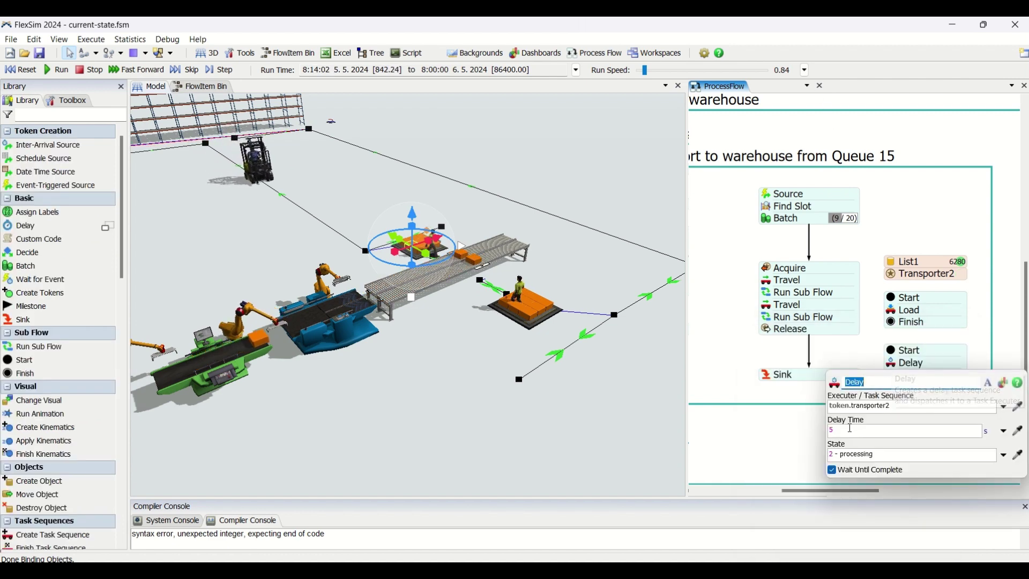
{"action": "left_click", "coordinate": [877, 344]}
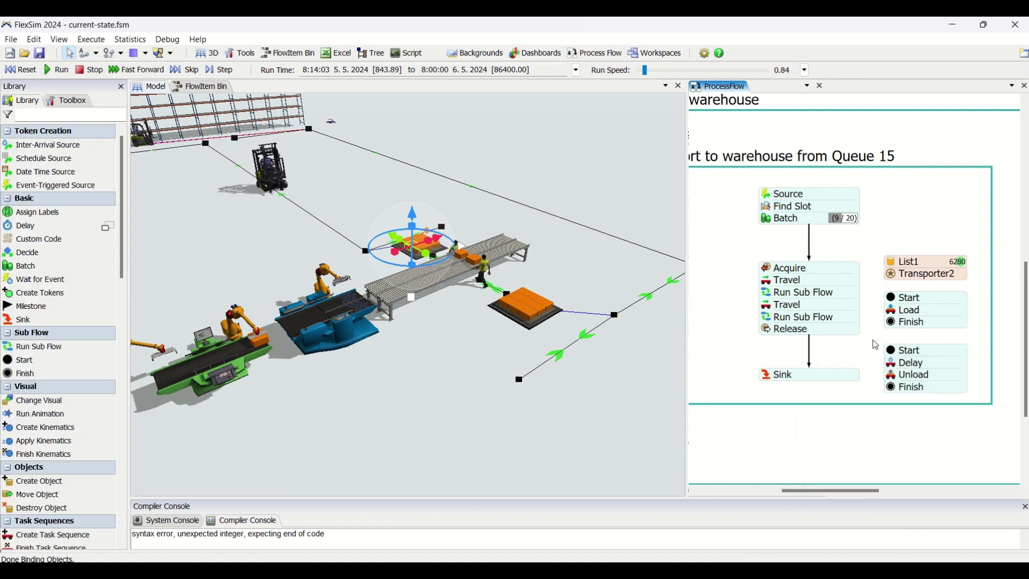
{"action": "left_click", "coordinate": [891, 379]}
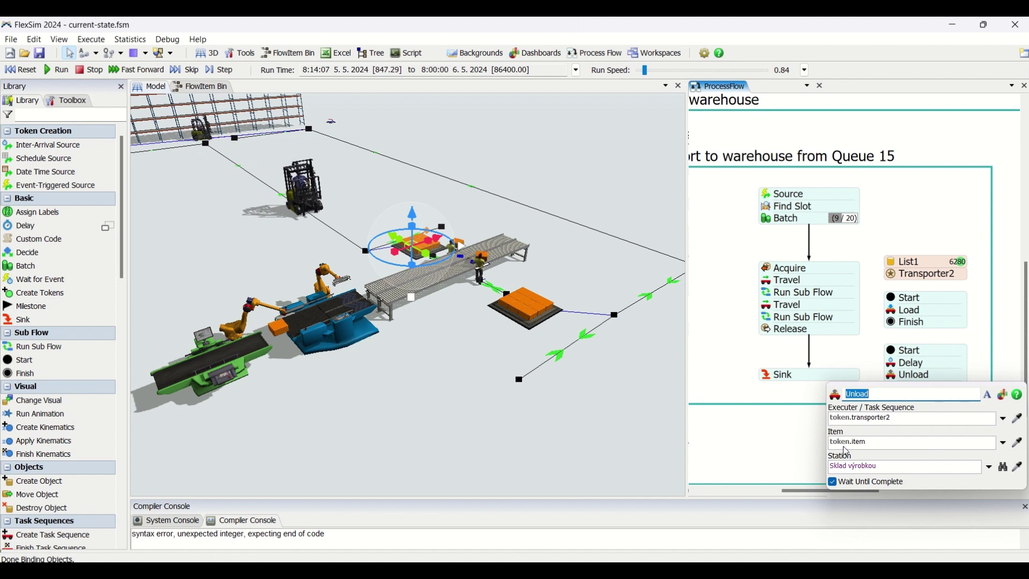
{"action": "left_click_drag", "start_coordinate": [881, 467], "coordinate": [819, 468]}
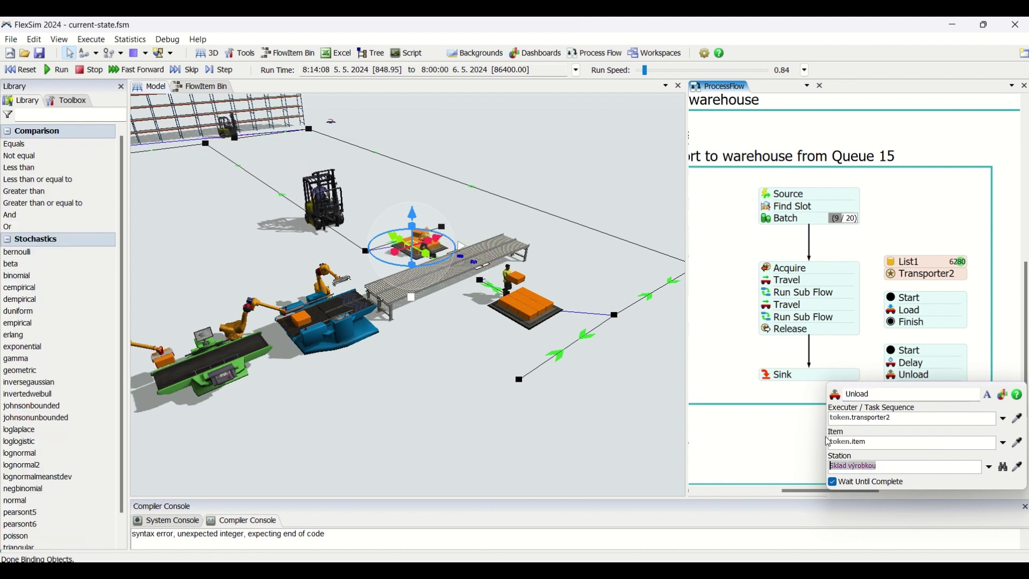
{"action": "left_click_drag", "start_coordinate": [824, 417], "coordinate": [893, 418]}
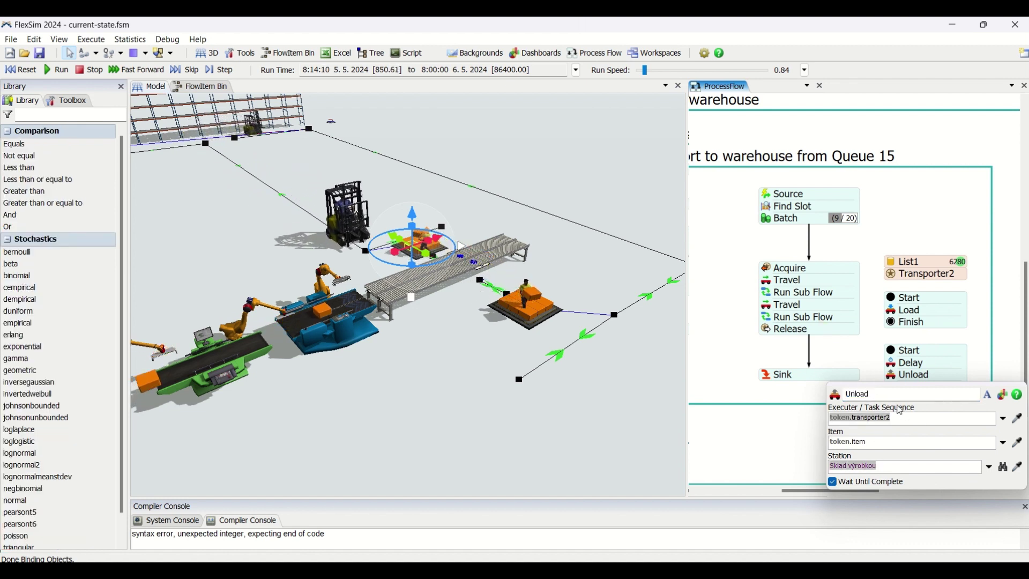
{"action": "left_click", "coordinate": [856, 355]}
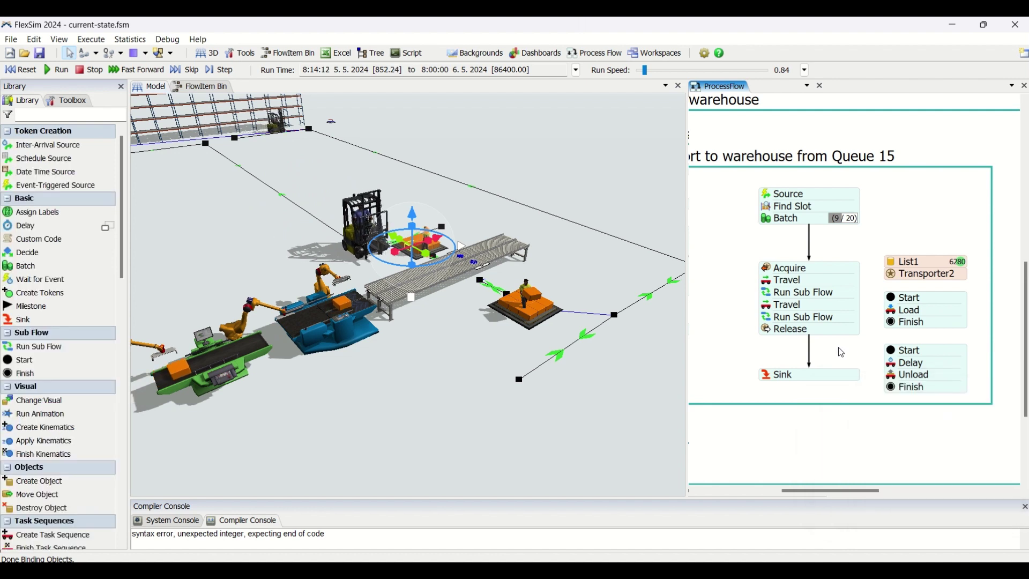
- Check Release frees the Last Acquired token.transporter2, then clear the activity selection
{"action": "left_click", "coordinate": [774, 330]}
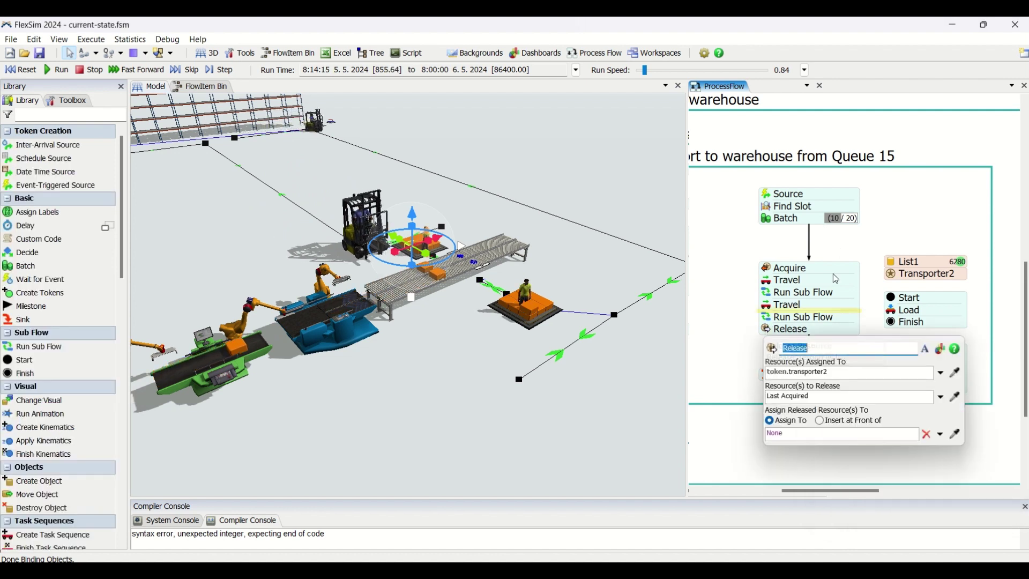
{"action": "left_click", "coordinate": [841, 375]}
{"action": "left_click", "coordinate": [804, 348]}
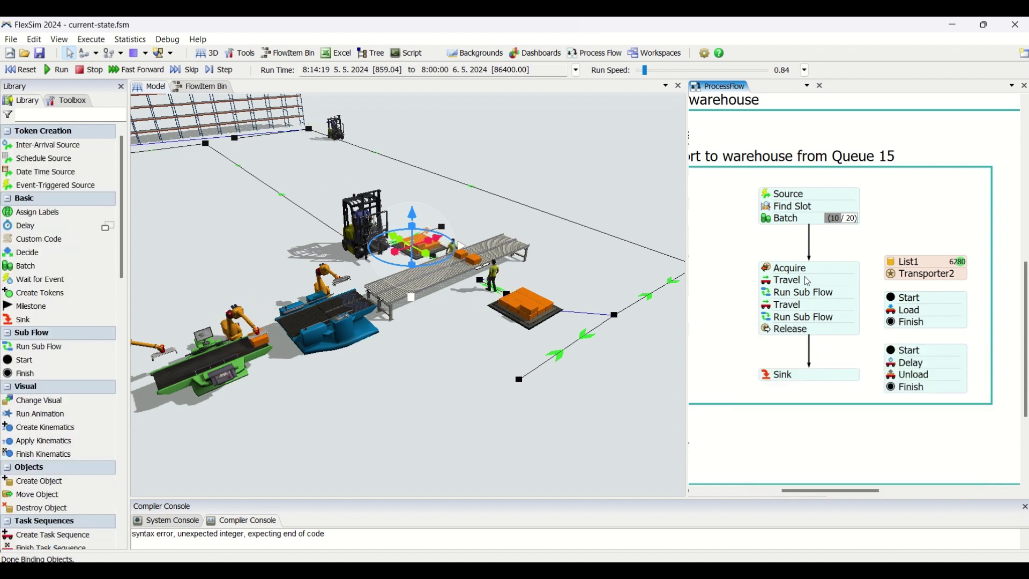
{"action": "left_click", "coordinate": [781, 333]}
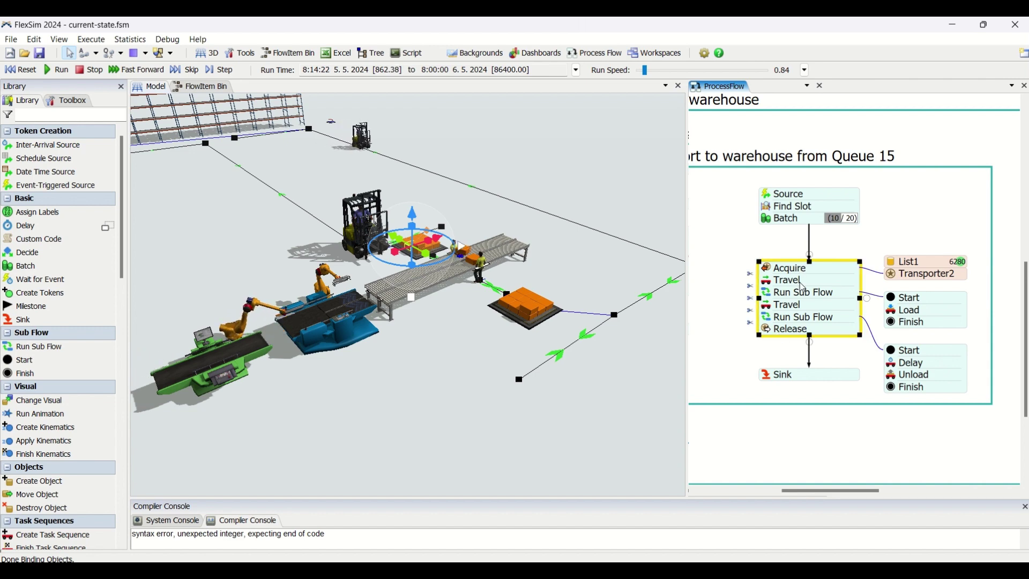
{"action": "left_click", "coordinate": [789, 382]}
- Zoom out and pan the ProcessFlow to show every flow, including the Queue 16 transport flow
{"action": "left_click", "coordinate": [790, 423]}
{"action": "scroll", "coordinate": [790, 424], "scroll_direction": "down", "scroll_amount": 5}
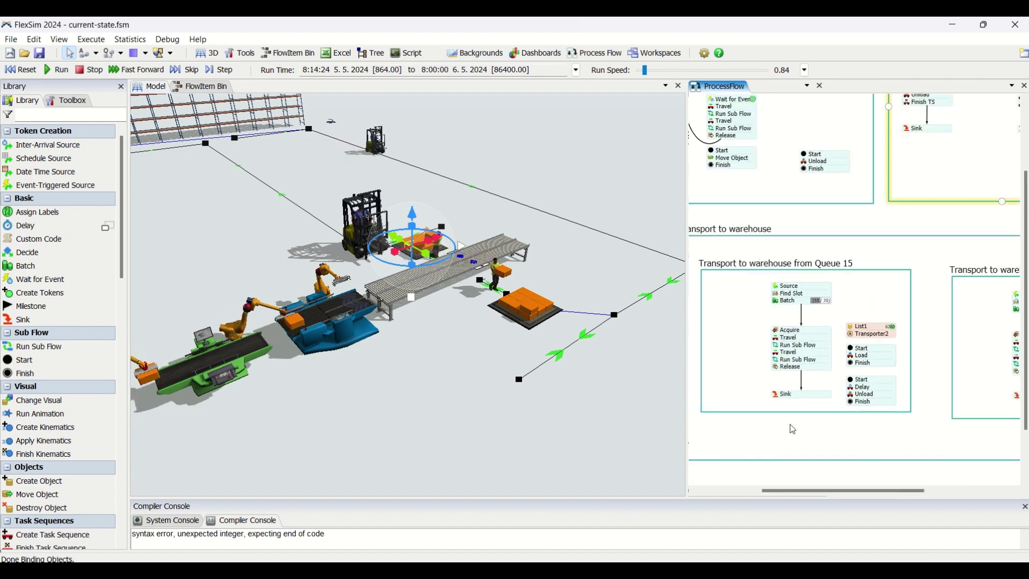
{"action": "scroll", "coordinate": [793, 427], "scroll_direction": "down", "scroll_amount": 2}
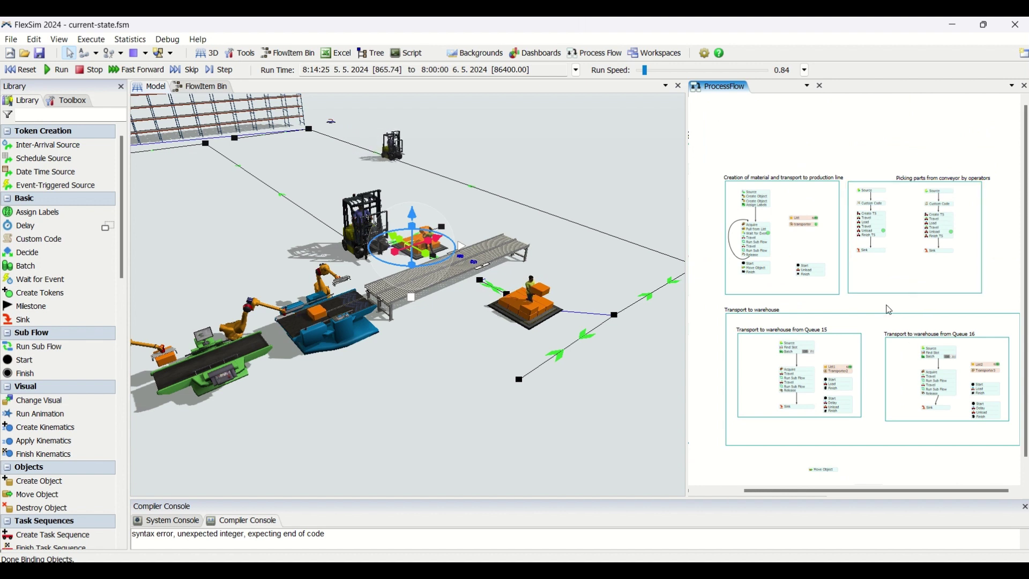
{"action": "left_click_drag", "start_coordinate": [920, 304], "coordinate": [890, 310]}
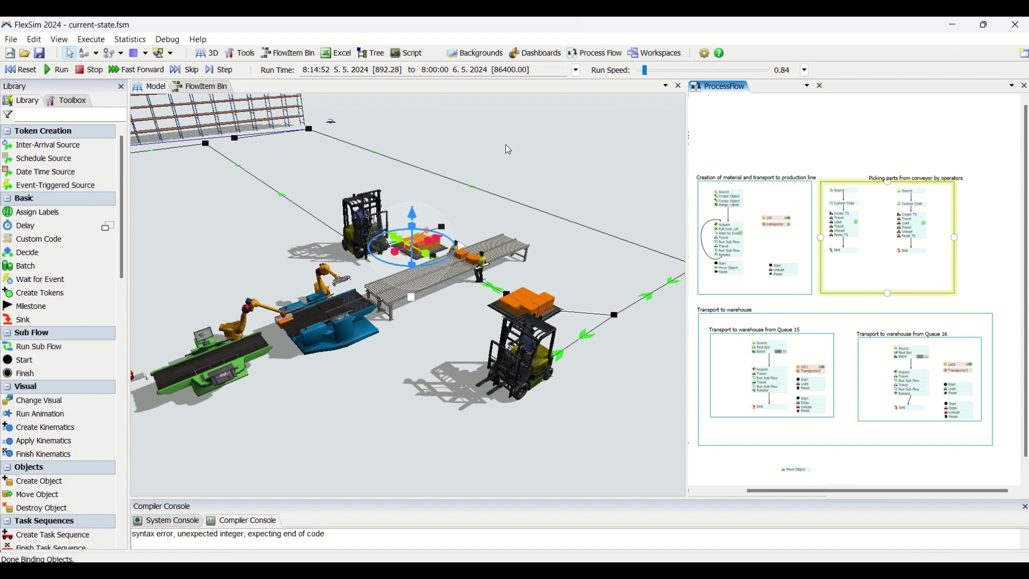
- Pan and rotate the 3D view to face the warehouse rack and forklifts with orange pallets
{"action": "scroll", "coordinate": [506, 144], "scroll_direction": "up", "scroll_amount": 5}
{"action": "scroll", "coordinate": [506, 144], "scroll_direction": "down", "scroll_amount": 8}
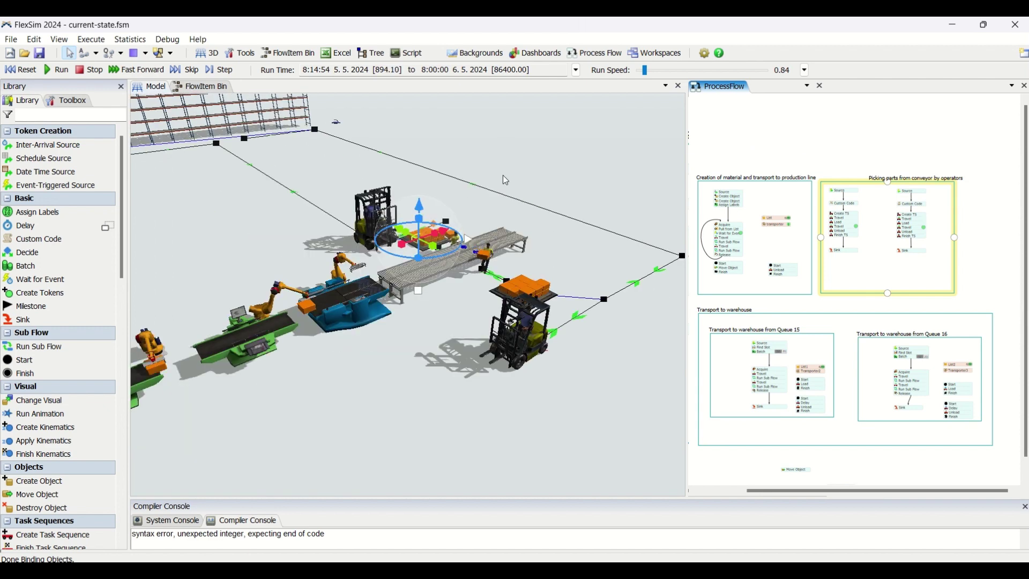
{"action": "left_click_drag", "start_coordinate": [354, 335], "coordinate": [532, 307]}
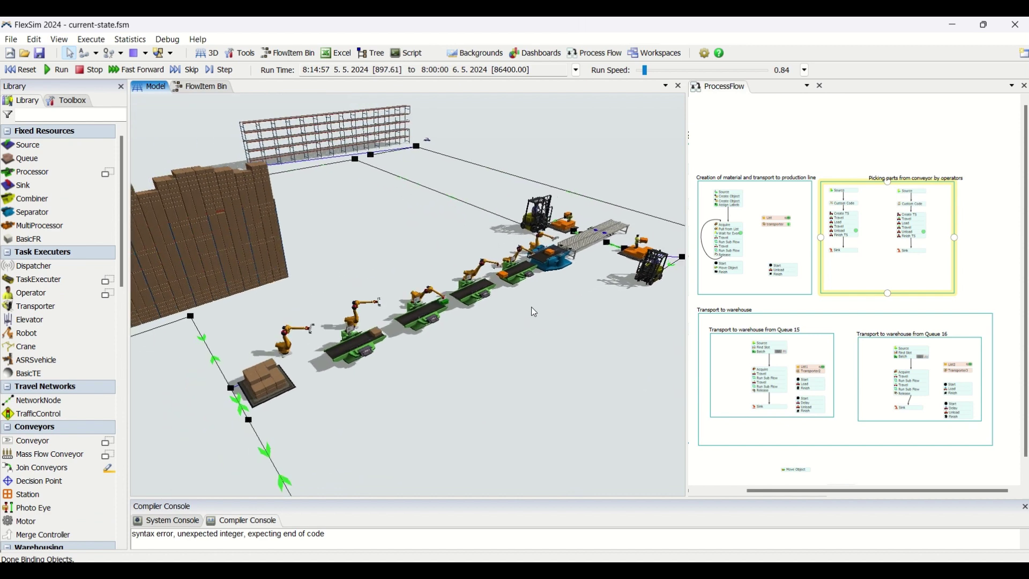
{"action": "right_click_drag", "start_coordinate": [555, 331], "coordinate": [366, 239]}
{"action": "right_click_drag", "start_coordinate": [494, 283], "coordinate": [501, 278]}
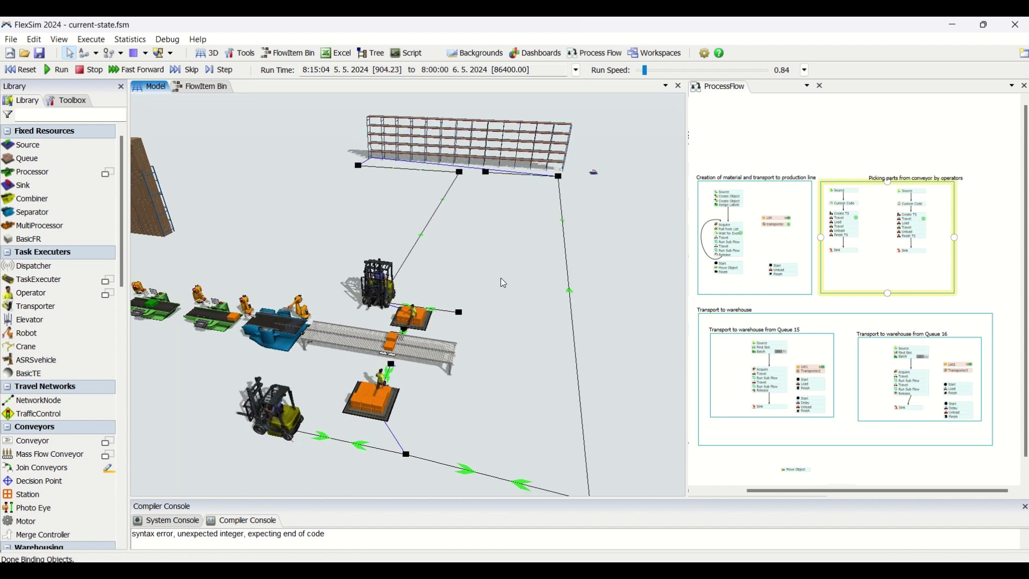